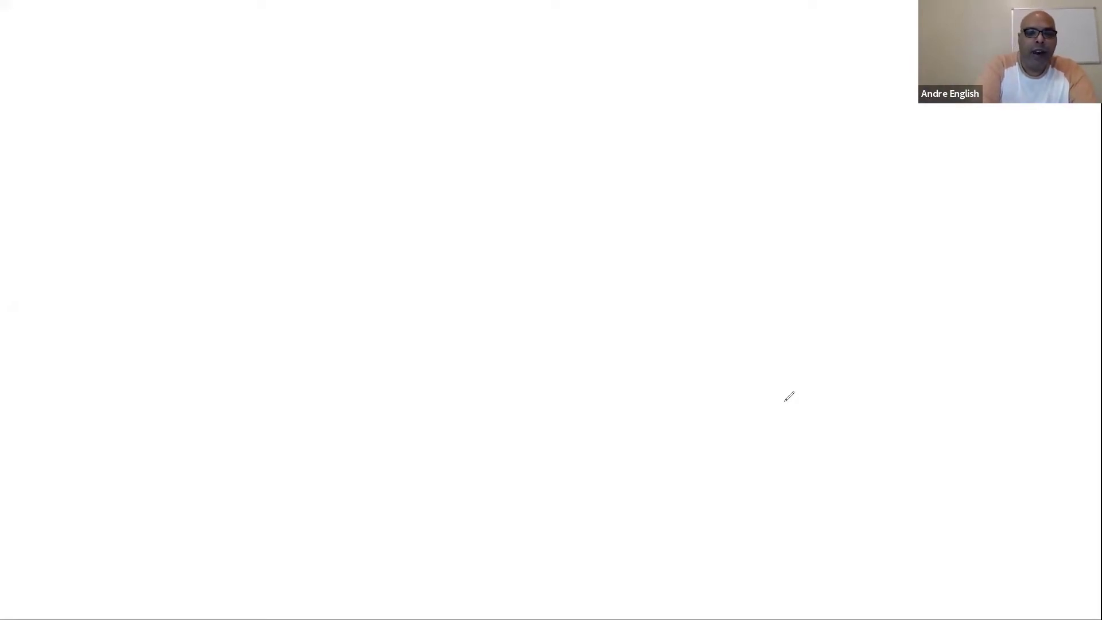
- Draw a rising zigzag price curve, a tall price-scale box beside it, and a horizontal line from the lowest dip to the scale
{"action": "mouse_move", "coordinate": [208, 354]}
{"action": "left_mouse_down"}
{"action": "mouse_move", "coordinate": [263, 219]}
{"action": "mouse_move", "coordinate": [300, 298]}
{"action": "mouse_move", "coordinate": [372, 125]}
{"action": "mouse_move", "coordinate": [405, 190]}
{"action": "mouse_move", "coordinate": [452, 133]}
{"action": "mouse_move", "coordinate": [513, 356]}
{"action": "mouse_move", "coordinate": [560, 223]}
{"action": "mouse_move", "coordinate": [613, 178]}
{"action": "mouse_move", "coordinate": [638, 59]}
{"action": "mouse_move", "coordinate": [726, 70]}
{"action": "mouse_move", "coordinate": [772, 104]}
{"action": "mouse_move", "coordinate": [853, 12]}
{"action": "left_mouse_up"}
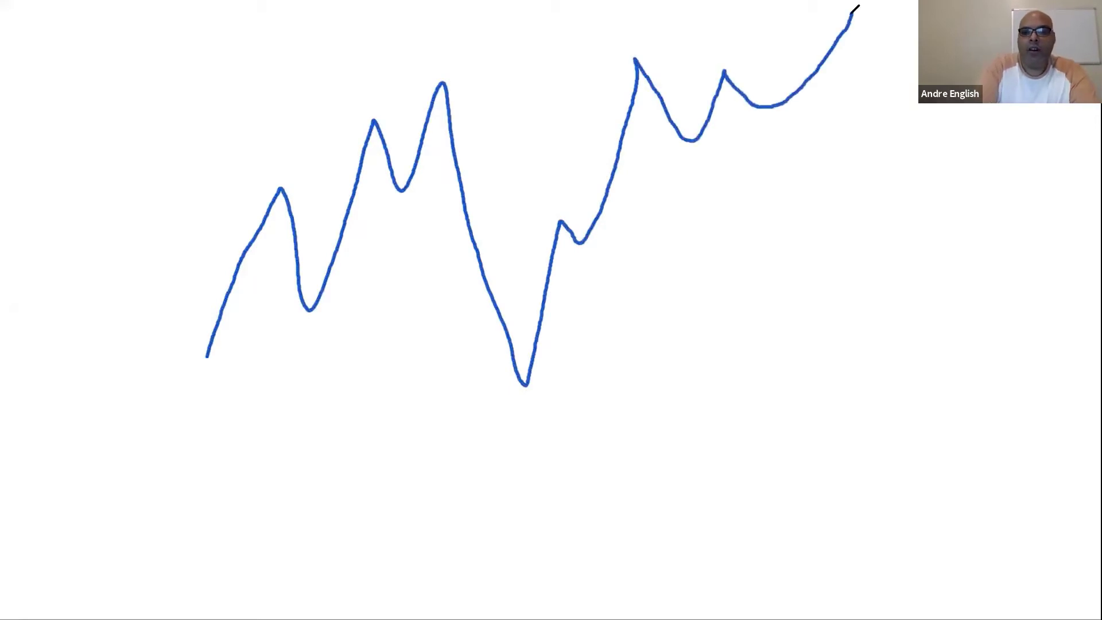
{"action": "mouse_move", "coordinate": [917, 39]}
{"action": "left_mouse_down"}
{"action": "mouse_move", "coordinate": [906, 422]}
{"action": "mouse_move", "coordinate": [967, 427]}
{"action": "left_mouse_up"}
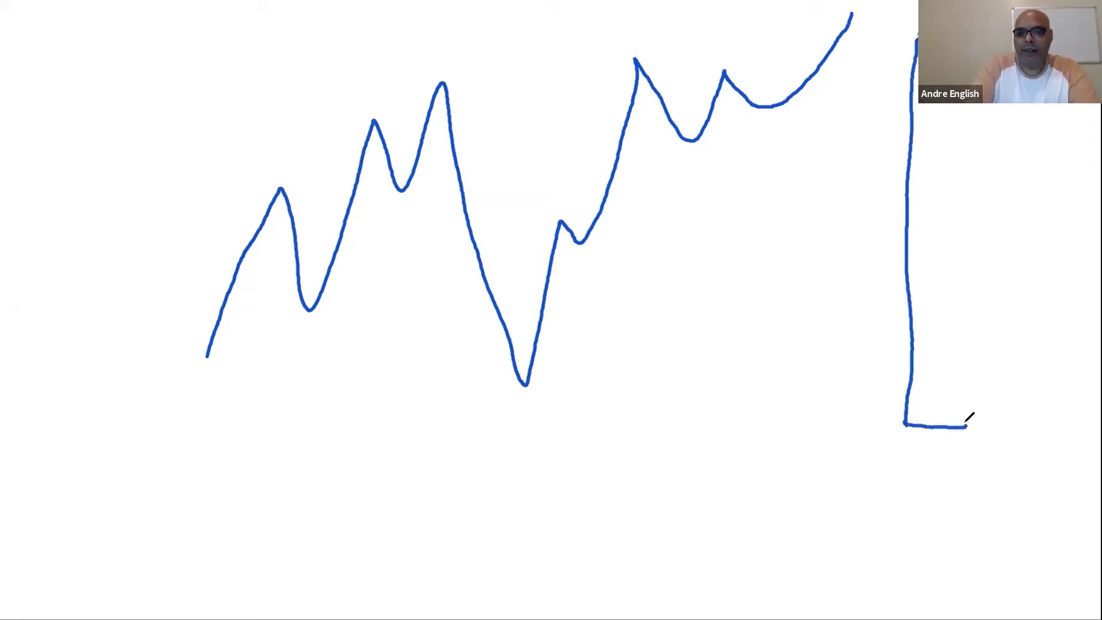
{"action": "mouse_move", "coordinate": [997, 106]}
{"action": "left_mouse_down"}
{"action": "mouse_move", "coordinate": [994, 374]}
{"action": "mouse_move", "coordinate": [983, 429]}
{"action": "mouse_move", "coordinate": [967, 427]}
{"action": "left_mouse_up"}
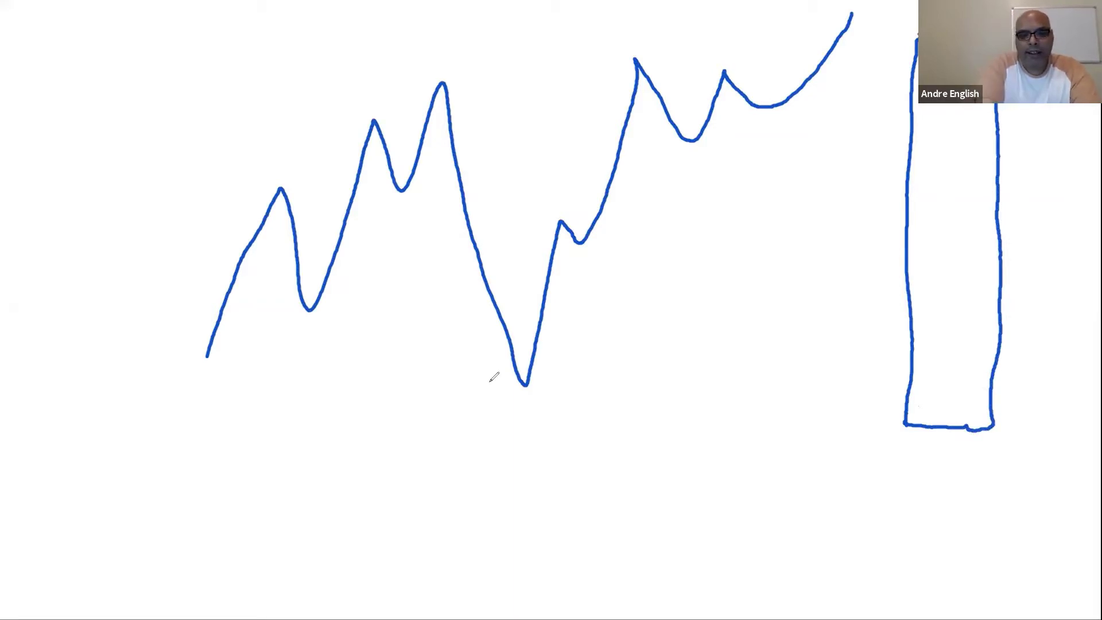
{"action": "left_click_drag", "start_coordinate": [516, 382], "coordinate": [908, 382]}
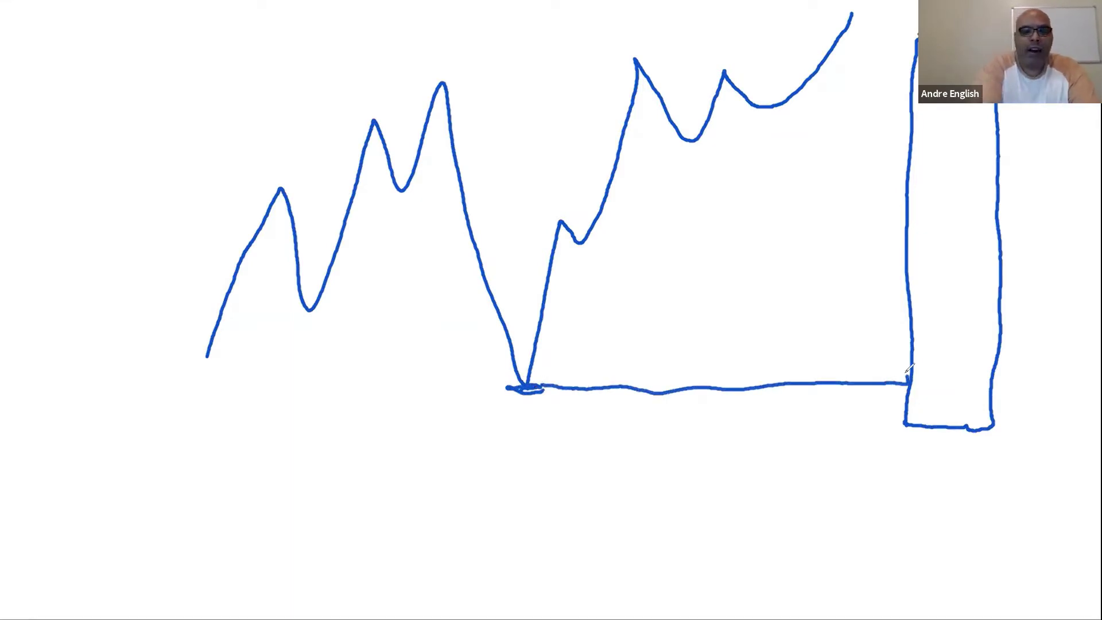
- Write the pair name "GBPJPY" above the start of the price curve
{"action": "left_click_drag", "start_coordinate": [123, 93], "coordinate": [135, 115]}
{"action": "mouse_move", "coordinate": [150, 100]}
{"action": "left_mouse_down"}
{"action": "mouse_move", "coordinate": [151, 138]}
{"action": "mouse_move", "coordinate": [178, 141]}
{"action": "left_mouse_up"}
{"action": "mouse_move", "coordinate": [172, 95]}
{"action": "left_mouse_down"}
{"action": "mouse_move", "coordinate": [189, 121]}
{"action": "mouse_move", "coordinate": [229, 72]}
{"action": "left_mouse_up"}
{"action": "mouse_move", "coordinate": [216, 100]}
{"action": "left_mouse_down"}
{"action": "mouse_move", "coordinate": [213, 129]}
{"action": "mouse_move", "coordinate": [189, 138]}
{"action": "left_mouse_up"}
{"action": "mouse_move", "coordinate": [236, 106]}
{"action": "left_mouse_down"}
{"action": "mouse_move", "coordinate": [237, 128]}
{"action": "mouse_move", "coordinate": [236, 108]}
{"action": "mouse_move", "coordinate": [264, 109]}
{"action": "left_mouse_up"}
{"action": "left_click_drag", "start_coordinate": [276, 89], "coordinate": [260, 150]}
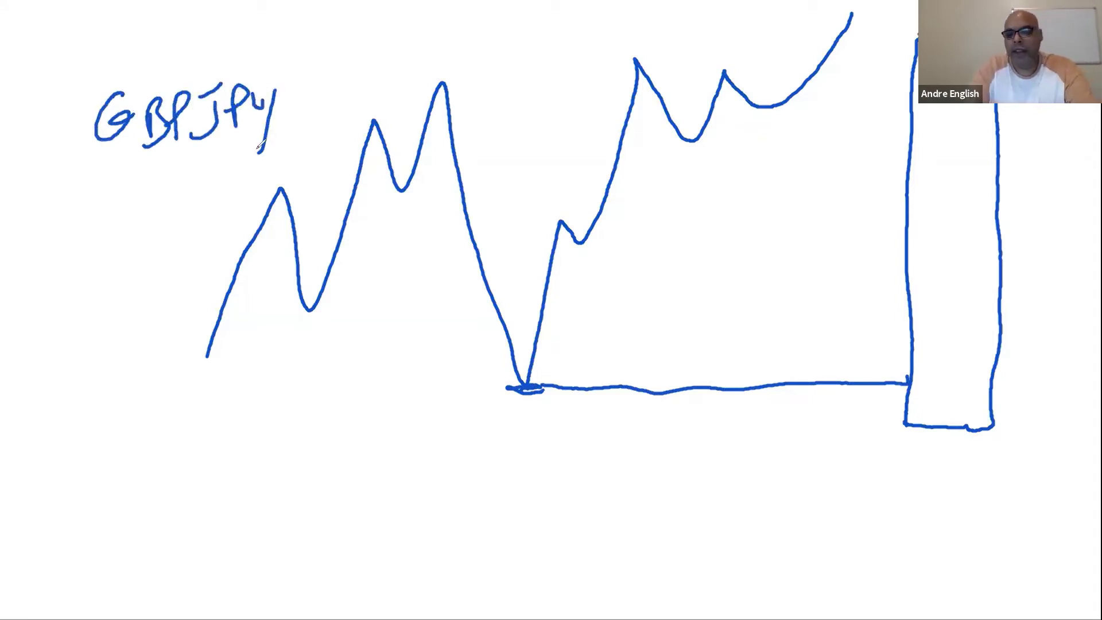
- Write 144.00 in the price scale at the horizontal line, and add "Buy" with an upward arrow near the dip
{"action": "mouse_move", "coordinate": [923, 367]}
{"action": "left_mouse_down"}
{"action": "mouse_move", "coordinate": [921, 395]}
{"action": "mouse_move", "coordinate": [942, 381]}
{"action": "mouse_move", "coordinate": [945, 397]}
{"action": "mouse_move", "coordinate": [960, 381]}
{"action": "left_mouse_up"}
{"action": "mouse_move", "coordinate": [969, 362]}
{"action": "left_mouse_down"}
{"action": "mouse_move", "coordinate": [968, 396]}
{"action": "mouse_move", "coordinate": [992, 372]}
{"action": "left_mouse_up"}
{"action": "left_click", "coordinate": [983, 391]}
{"action": "mouse_move", "coordinate": [1008, 363]}
{"action": "left_mouse_down"}
{"action": "mouse_move", "coordinate": [1004, 385]}
{"action": "mouse_move", "coordinate": [1006, 357]}
{"action": "left_mouse_up"}
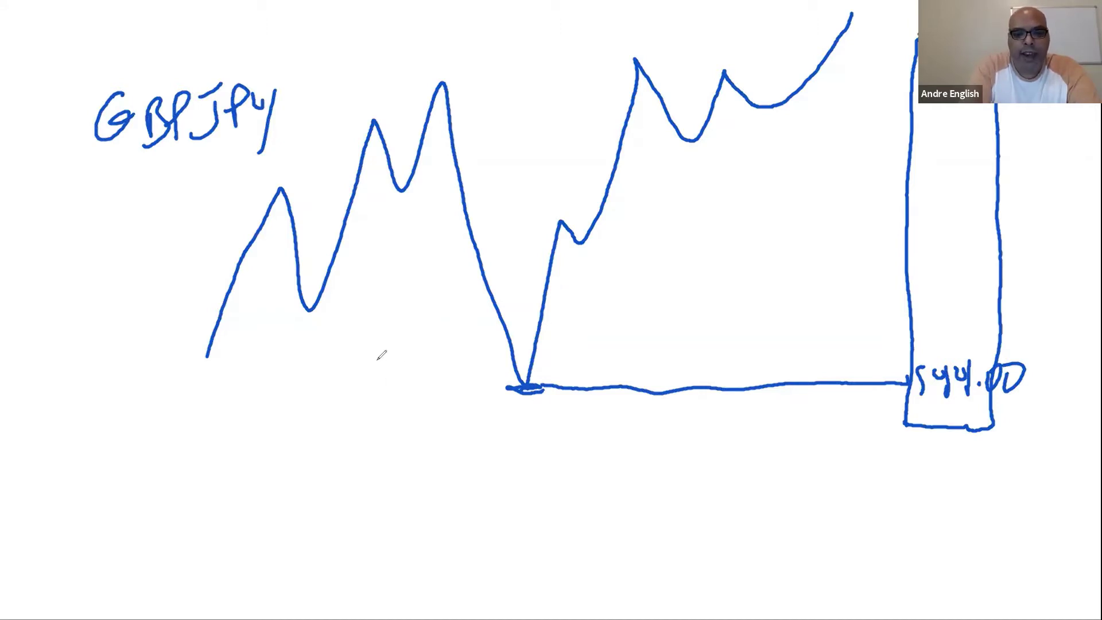
{"action": "mouse_move", "coordinate": [394, 370]}
{"action": "left_mouse_down"}
{"action": "mouse_move", "coordinate": [402, 295]}
{"action": "mouse_move", "coordinate": [411, 298]}
{"action": "left_mouse_up"}
{"action": "mouse_move", "coordinate": [307, 347]}
{"action": "left_mouse_down"}
{"action": "mouse_move", "coordinate": [315, 383]}
{"action": "mouse_move", "coordinate": [371, 339]}
{"action": "mouse_move", "coordinate": [366, 379]}
{"action": "left_mouse_up"}
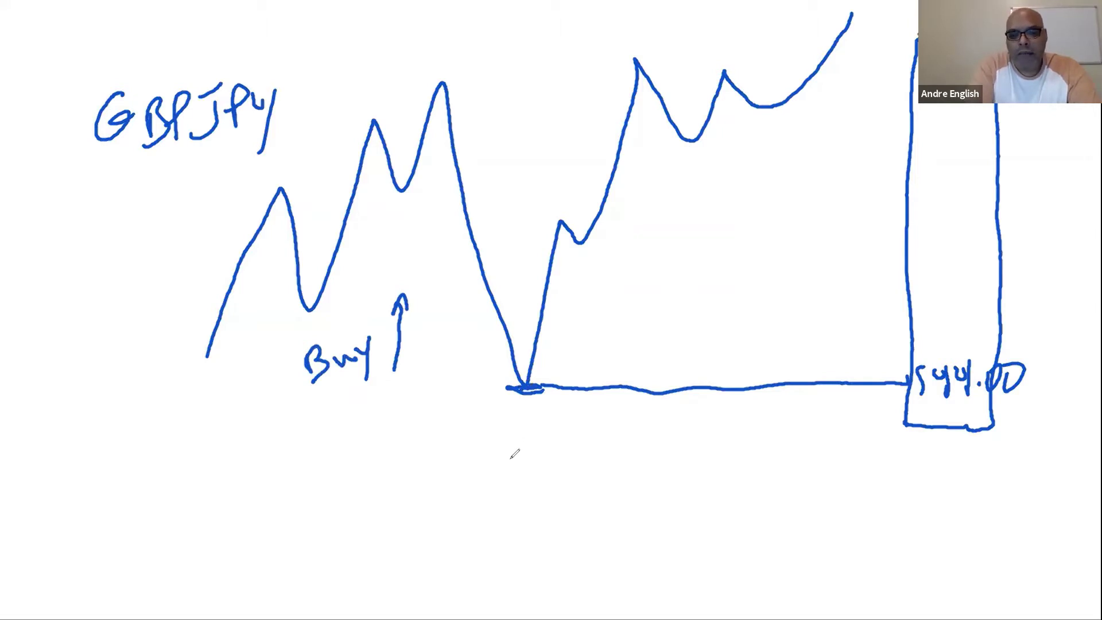
- Draw a short dash below the lowest dip, then circle the dip and label it "EP"
{"action": "left_click_drag", "start_coordinate": [501, 467], "coordinate": [542, 475]}
{"action": "mouse_move", "coordinate": [488, 383]}
{"action": "left_mouse_down"}
{"action": "mouse_move", "coordinate": [569, 366]}
{"action": "mouse_move", "coordinate": [587, 373]}
{"action": "mouse_move", "coordinate": [603, 342]}
{"action": "left_mouse_up"}
{"action": "left_click", "coordinate": [562, 360]}
{"action": "left_click", "coordinate": [588, 360]}
{"action": "left_click_drag", "start_coordinate": [590, 359], "coordinate": [615, 365]}
{"action": "left_click_drag", "start_coordinate": [613, 341], "coordinate": [613, 351]}
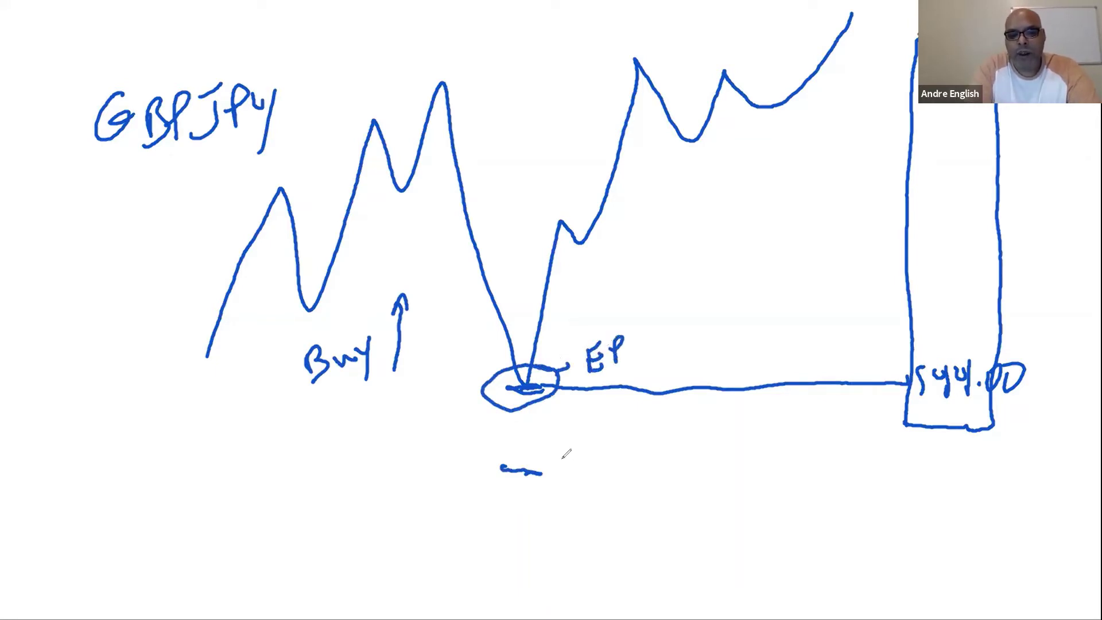
- Label the dash below the entry point "SL" and write 143.700 with a 30-pip distance beside it
{"action": "mouse_move", "coordinate": [409, 445]}
{"action": "left_mouse_down"}
{"action": "mouse_move", "coordinate": [395, 483]}
{"action": "mouse_move", "coordinate": [439, 471]}
{"action": "left_mouse_up"}
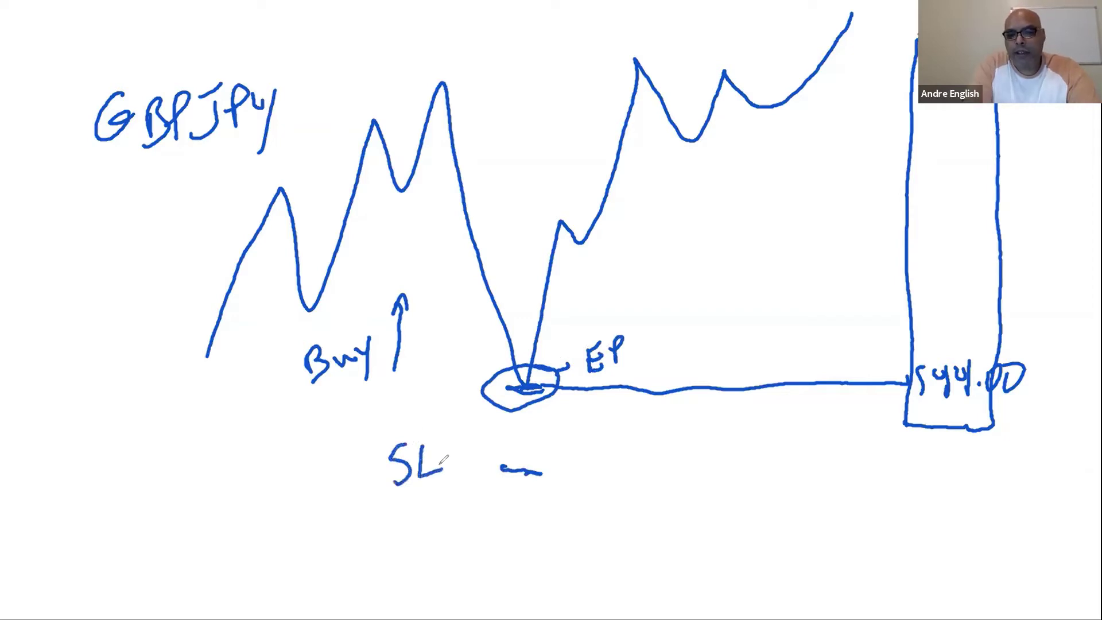
{"action": "left_click_drag", "start_coordinate": [565, 455], "coordinate": [566, 498]}
{"action": "mouse_move", "coordinate": [585, 457]}
{"action": "left_mouse_down"}
{"action": "mouse_move", "coordinate": [597, 493]}
{"action": "mouse_move", "coordinate": [610, 491]}
{"action": "left_mouse_up"}
{"action": "left_click", "coordinate": [645, 483]}
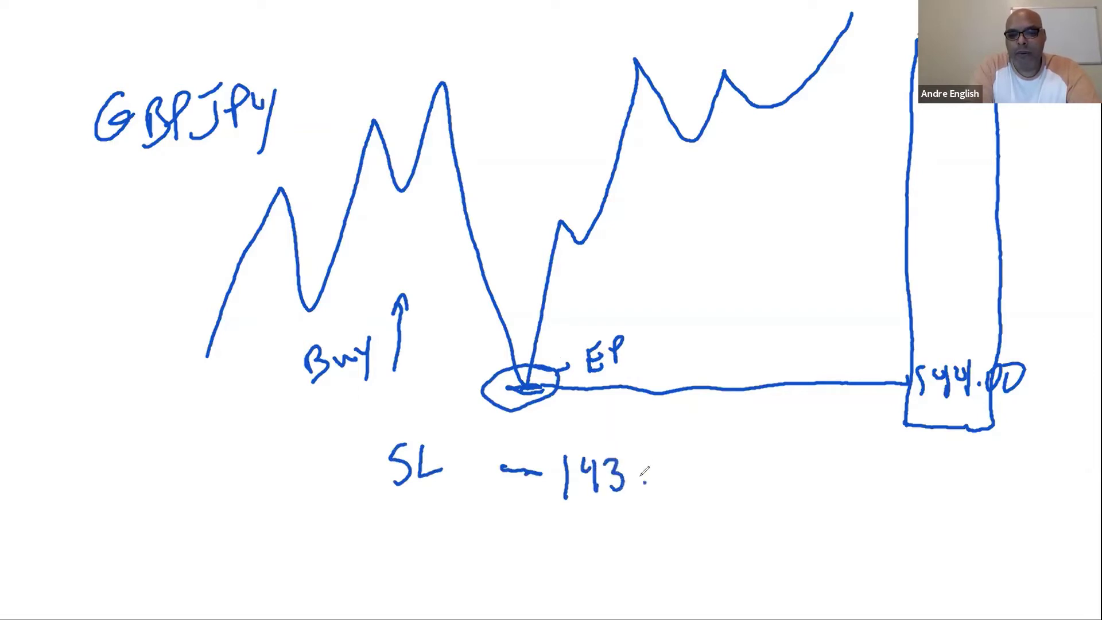
{"action": "mouse_move", "coordinate": [660, 459]}
{"action": "left_mouse_down"}
{"action": "mouse_move", "coordinate": [672, 489]}
{"action": "mouse_move", "coordinate": [695, 469]}
{"action": "mouse_move", "coordinate": [799, 483]}
{"action": "left_mouse_up"}
{"action": "left_click_drag", "start_coordinate": [819, 468], "coordinate": [832, 470]}
{"action": "mouse_move", "coordinate": [834, 480]}
{"action": "left_mouse_down"}
{"action": "mouse_move", "coordinate": [835, 493]}
{"action": "mouse_move", "coordinate": [839, 471]}
{"action": "left_mouse_up"}
{"action": "left_click_drag", "start_coordinate": [848, 465], "coordinate": [863, 489]}
{"action": "left_click_drag", "start_coordinate": [862, 462], "coordinate": [871, 468]}
{"action": "left_click_drag", "start_coordinate": [718, 455], "coordinate": [718, 456]}
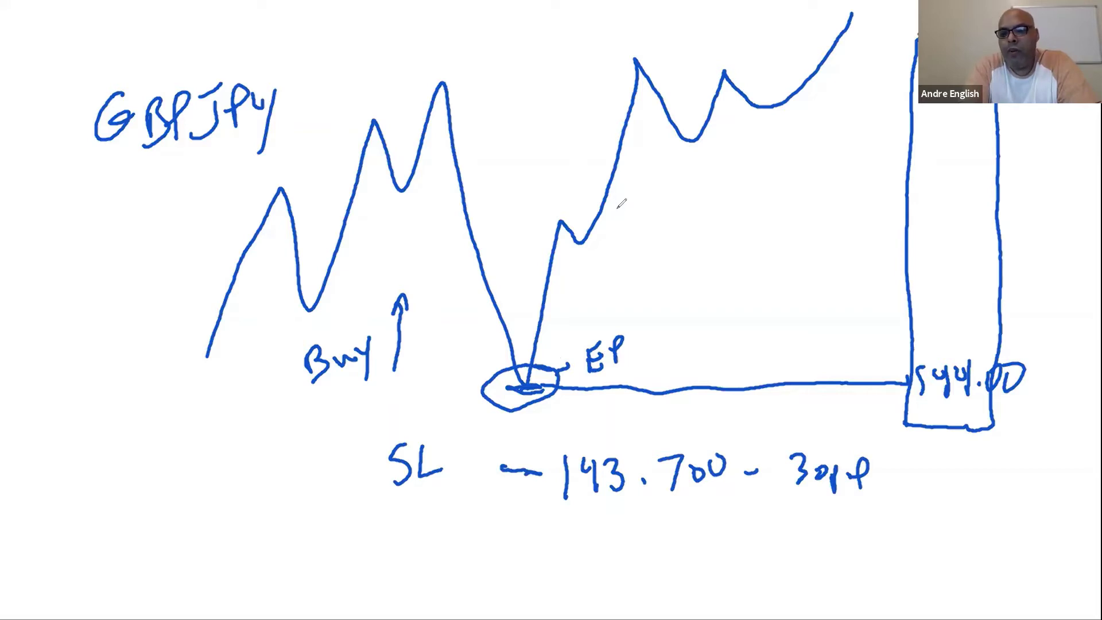
- Complete the scale price as 144.000 and mark a "TP" target of 144.400 with an upward arrow and a zigzag path to it
{"action": "left_click_drag", "start_coordinate": [1044, 362], "coordinate": [1042, 365]}
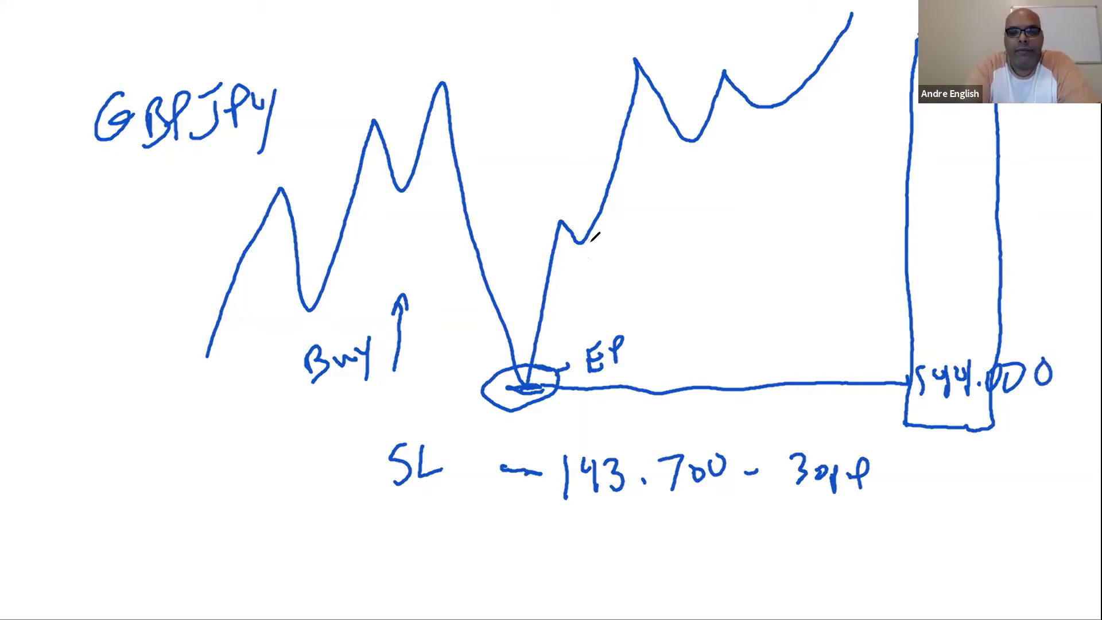
{"action": "mouse_move", "coordinate": [620, 217]}
{"action": "left_mouse_down"}
{"action": "mouse_move", "coordinate": [618, 248]}
{"action": "mouse_move", "coordinate": [671, 212]}
{"action": "mouse_move", "coordinate": [725, 202]}
{"action": "mouse_move", "coordinate": [721, 216]}
{"action": "mouse_move", "coordinate": [738, 195]}
{"action": "mouse_move", "coordinate": [764, 195]}
{"action": "left_mouse_up"}
{"action": "left_click", "coordinate": [697, 218]}
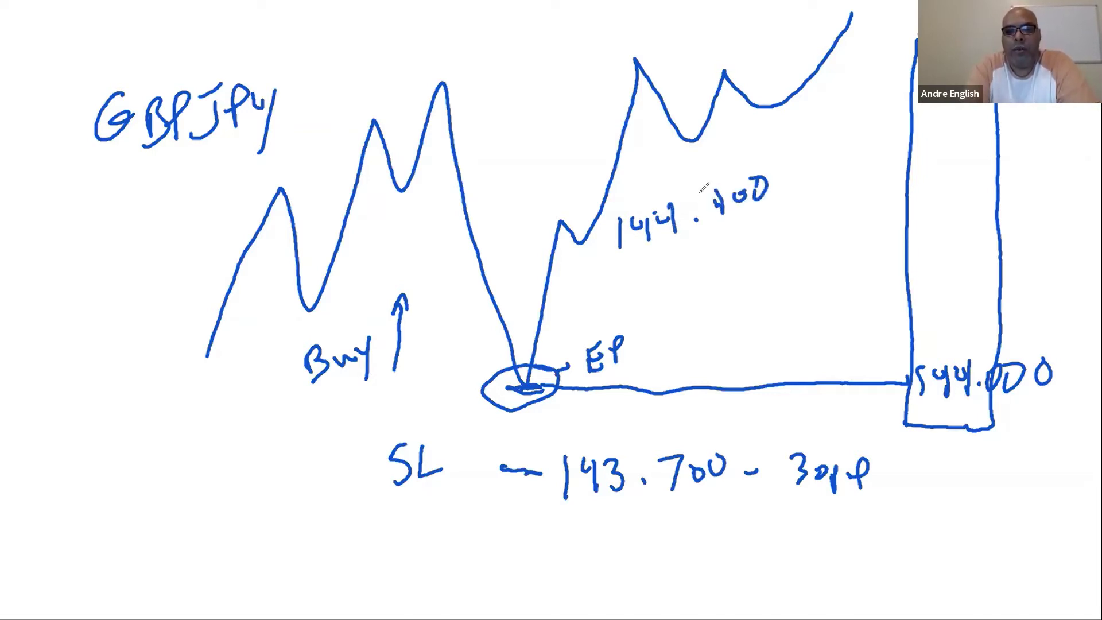
{"action": "mouse_move", "coordinate": [543, 228]}
{"action": "left_mouse_down"}
{"action": "mouse_move", "coordinate": [569, 216]}
{"action": "mouse_move", "coordinate": [568, 247]}
{"action": "left_mouse_up"}
{"action": "left_click_drag", "start_coordinate": [574, 244], "coordinate": [580, 219]}
{"action": "mouse_move", "coordinate": [679, 363]}
{"action": "left_mouse_down"}
{"action": "mouse_move", "coordinate": [683, 264]}
{"action": "mouse_move", "coordinate": [692, 270]}
{"action": "left_mouse_up"}
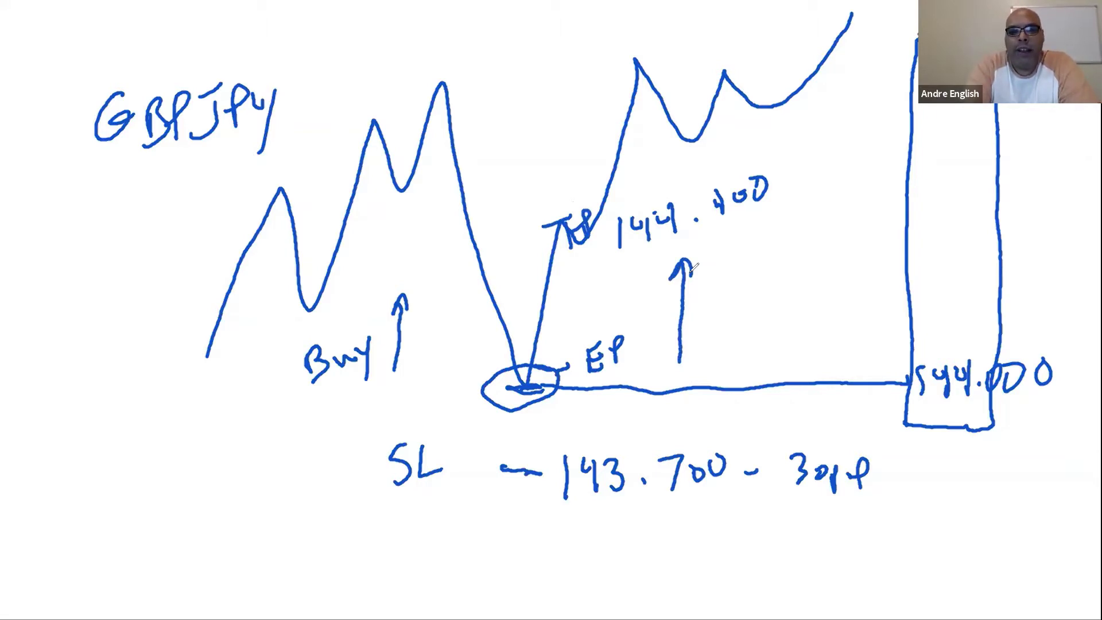
{"action": "left_click_drag", "start_coordinate": [524, 374], "coordinate": [602, 221]}
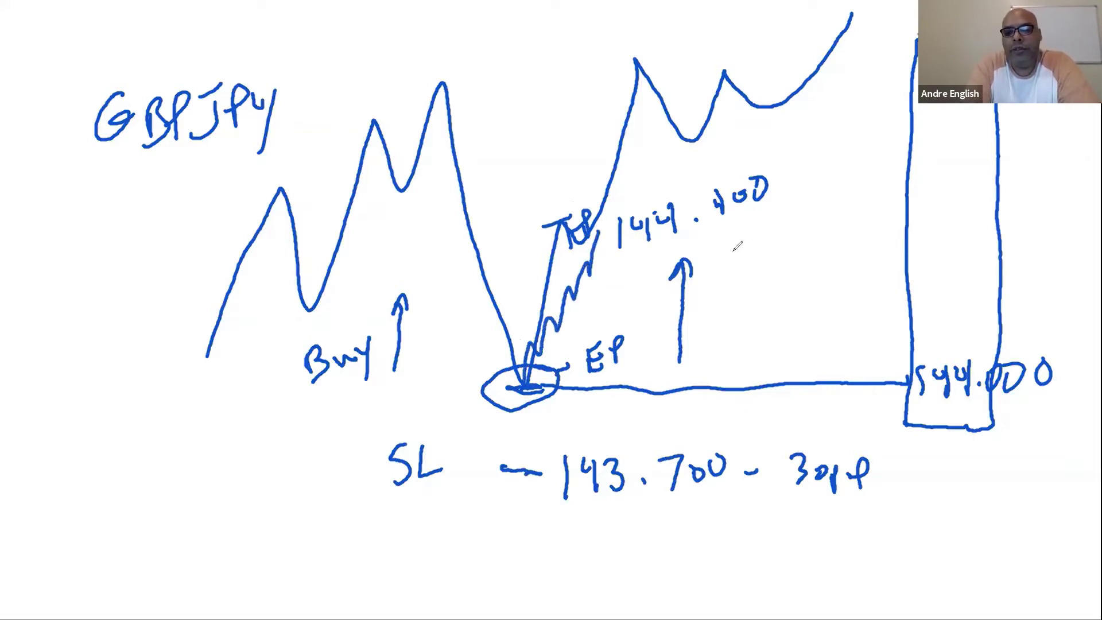
- Write and circle "5hrs" and "Pips" beside the target, and circle the TP 144.400 label
{"action": "mouse_move", "coordinate": [751, 231]}
{"action": "left_mouse_down"}
{"action": "mouse_move", "coordinate": [737, 271]}
{"action": "mouse_move", "coordinate": [791, 250]}
{"action": "left_mouse_up"}
{"action": "mouse_move", "coordinate": [720, 290]}
{"action": "left_mouse_down"}
{"action": "mouse_move", "coordinate": [766, 201]}
{"action": "mouse_move", "coordinate": [815, 198]}
{"action": "left_mouse_up"}
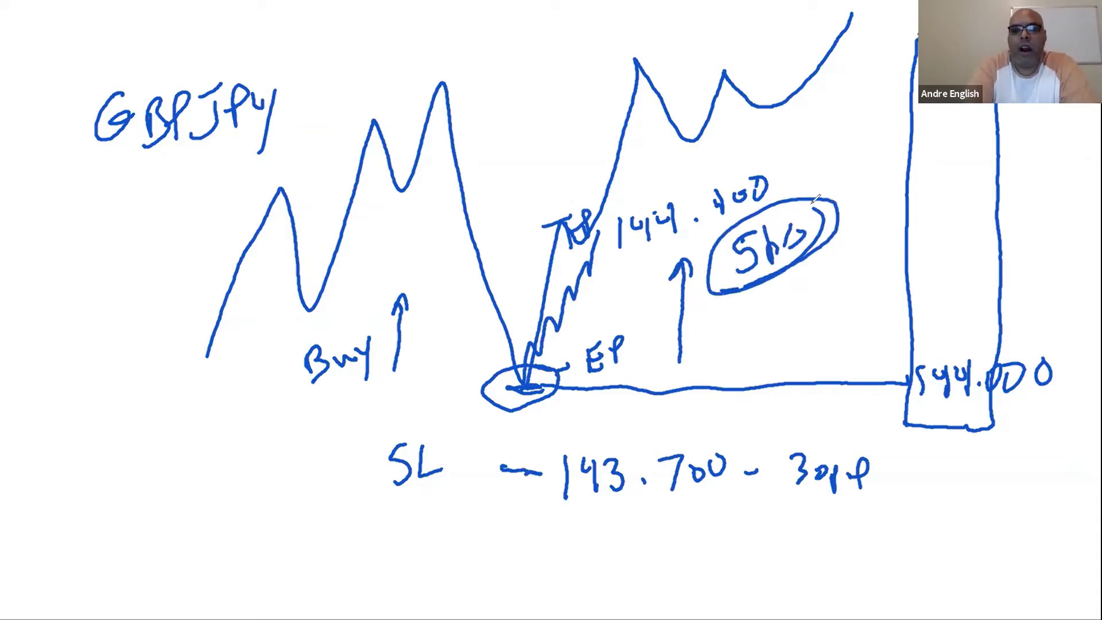
{"action": "mouse_move", "coordinate": [826, 122]}
{"action": "left_mouse_down"}
{"action": "mouse_move", "coordinate": [508, 227]}
{"action": "mouse_move", "coordinate": [858, 138]}
{"action": "mouse_move", "coordinate": [749, 121]}
{"action": "left_mouse_up"}
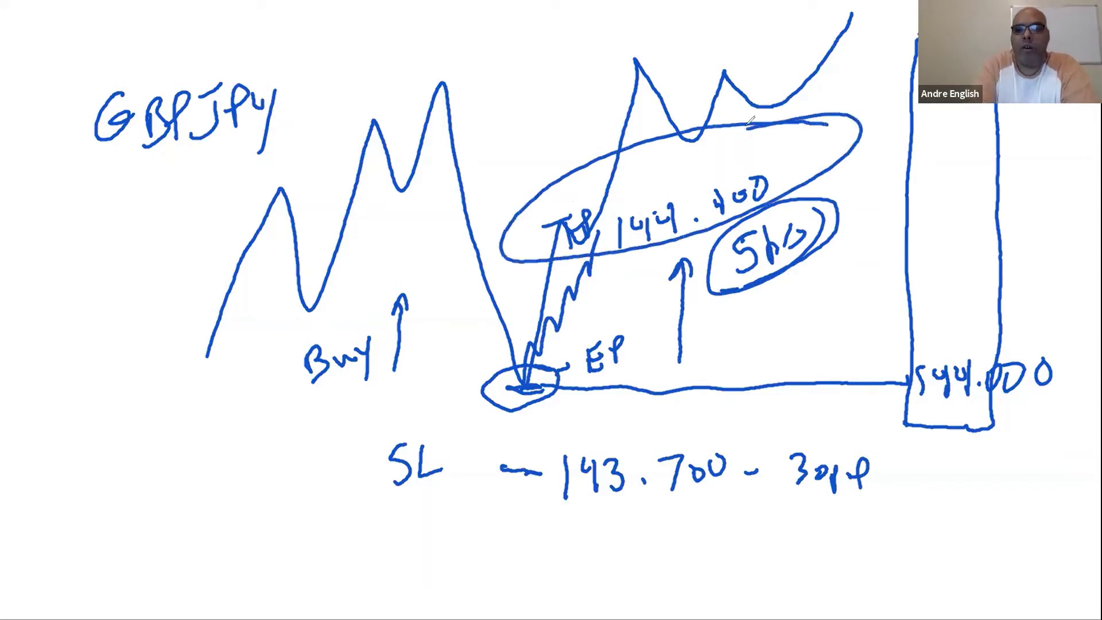
{"action": "mouse_move", "coordinate": [876, 225]}
{"action": "left_mouse_down"}
{"action": "mouse_move", "coordinate": [884, 215]}
{"action": "mouse_move", "coordinate": [878, 251]}
{"action": "mouse_move", "coordinate": [899, 228]}
{"action": "mouse_move", "coordinate": [917, 253]}
{"action": "left_mouse_up"}
{"action": "left_click_drag", "start_coordinate": [930, 221], "coordinate": [929, 248]}
{"action": "left_click_drag", "start_coordinate": [947, 212], "coordinate": [941, 232]}
{"action": "left_click_drag", "start_coordinate": [968, 218], "coordinate": [948, 236]}
{"action": "mouse_move", "coordinate": [855, 247]}
{"action": "left_mouse_down"}
{"action": "mouse_move", "coordinate": [996, 193]}
{"action": "mouse_move", "coordinate": [850, 270]}
{"action": "mouse_move", "coordinate": [865, 197]}
{"action": "left_mouse_up"}
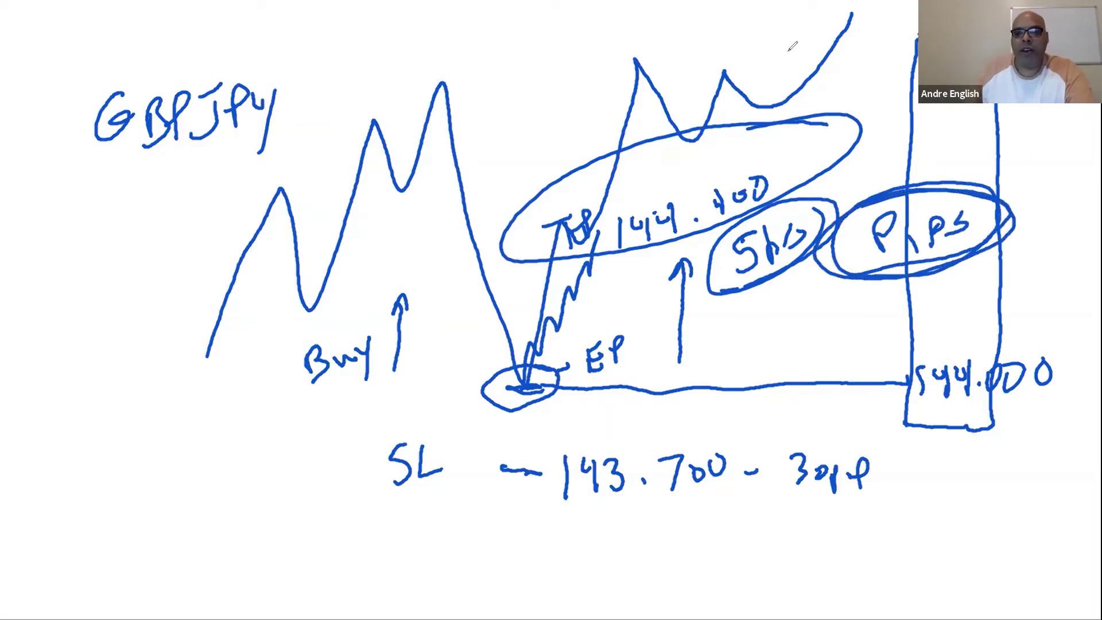
- Clear the whiteboard and draw a new zigzag price curve with a thick short line after it, labelled with an underlined "SP"
{"action": "key", "text": "e"}
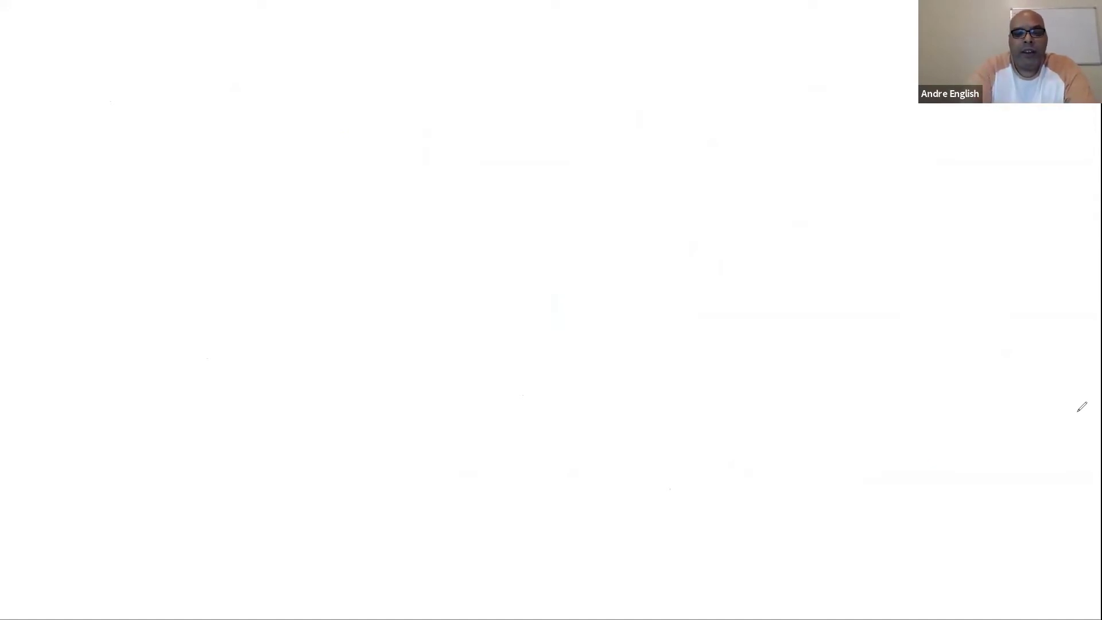
{"action": "mouse_move", "coordinate": [219, 326]}
{"action": "left_mouse_down"}
{"action": "mouse_move", "coordinate": [221, 300]}
{"action": "mouse_move", "coordinate": [329, 186]}
{"action": "mouse_move", "coordinate": [382, 176]}
{"action": "mouse_move", "coordinate": [405, 229]}
{"action": "mouse_move", "coordinate": [504, 279]}
{"action": "left_mouse_up"}
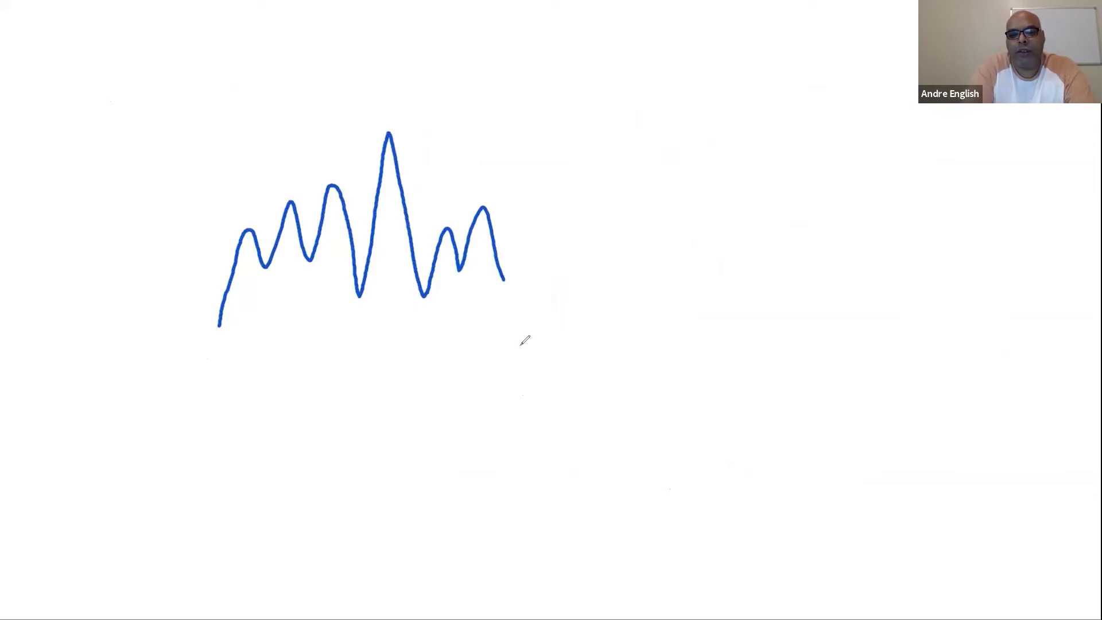
{"action": "left_click_drag", "start_coordinate": [516, 353], "coordinate": [569, 350]}
{"action": "mouse_move", "coordinate": [399, 340]}
{"action": "left_mouse_down"}
{"action": "mouse_move", "coordinate": [381, 383]}
{"action": "mouse_move", "coordinate": [422, 372]}
{"action": "mouse_move", "coordinate": [425, 357]}
{"action": "left_mouse_up"}
{"action": "left_click_drag", "start_coordinate": [372, 407], "coordinate": [454, 359]}
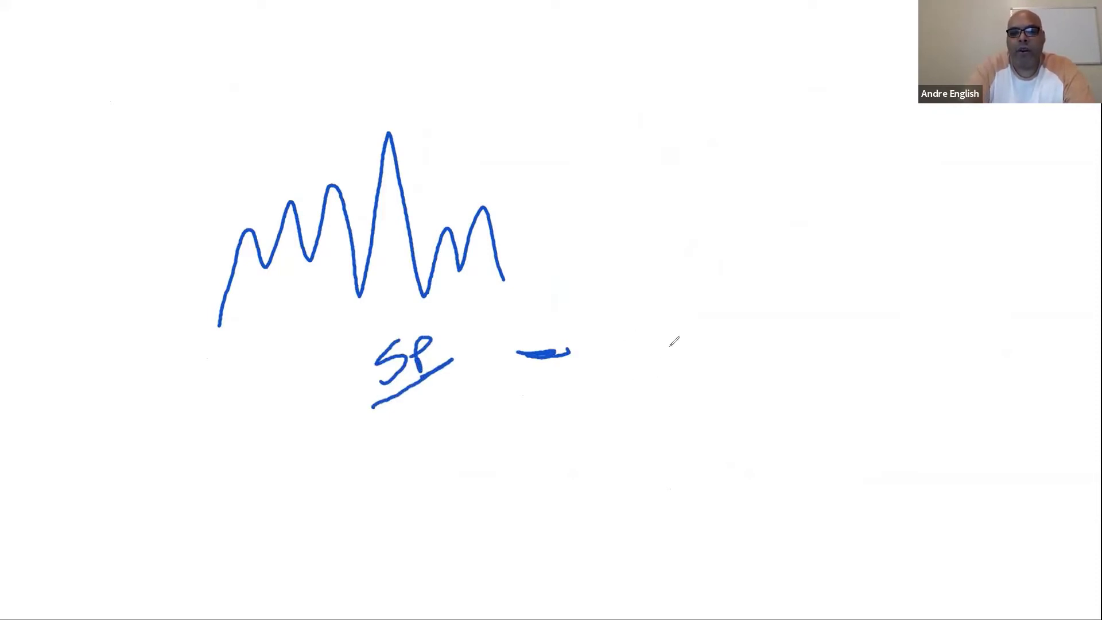
- Write "1min" with two circles around it, and draw small marks above and below the thick SP line
{"action": "mouse_move", "coordinate": [705, 275]}
{"action": "left_mouse_down"}
{"action": "mouse_move", "coordinate": [707, 300]}
{"action": "mouse_move", "coordinate": [727, 294]}
{"action": "mouse_move", "coordinate": [731, 271]}
{"action": "mouse_move", "coordinate": [748, 289]}
{"action": "left_mouse_up"}
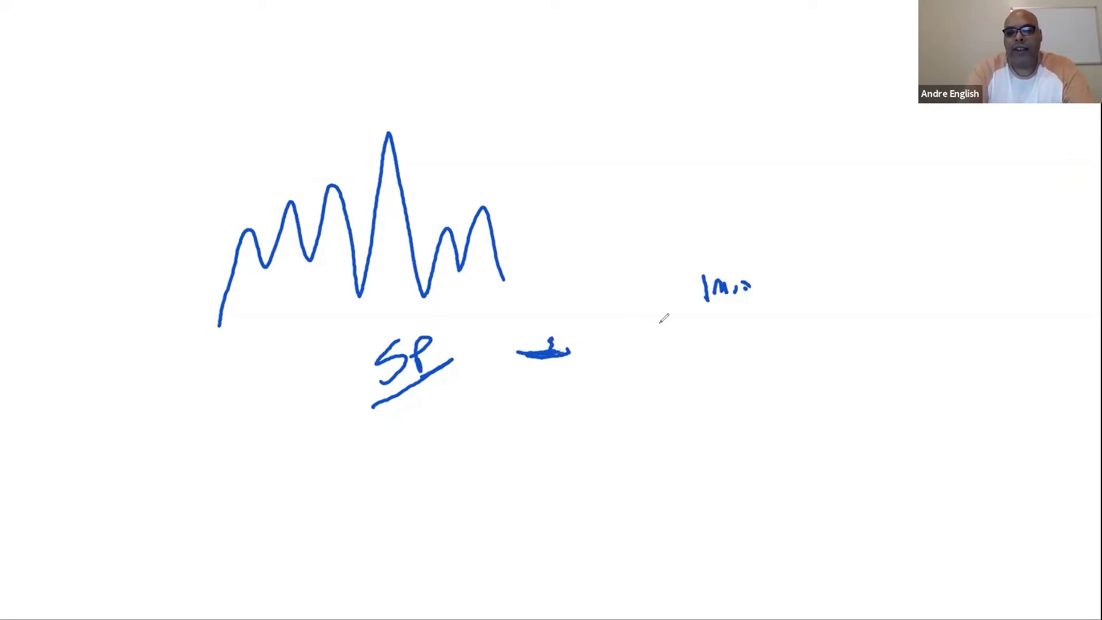
{"action": "mouse_move", "coordinate": [746, 261]}
{"action": "left_mouse_down"}
{"action": "mouse_move", "coordinate": [686, 316]}
{"action": "mouse_move", "coordinate": [725, 245]}
{"action": "left_mouse_up"}
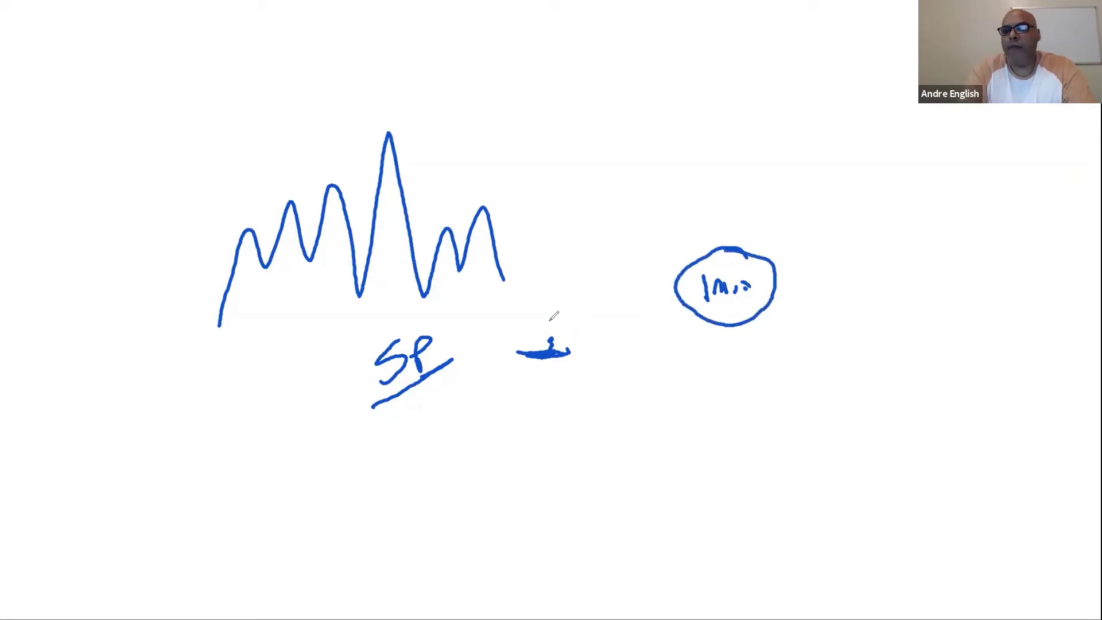
{"action": "mouse_move", "coordinate": [549, 343]}
{"action": "left_mouse_down"}
{"action": "mouse_move", "coordinate": [548, 376]}
{"action": "mouse_move", "coordinate": [547, 359]}
{"action": "mouse_move", "coordinate": [571, 347]}
{"action": "left_mouse_up"}
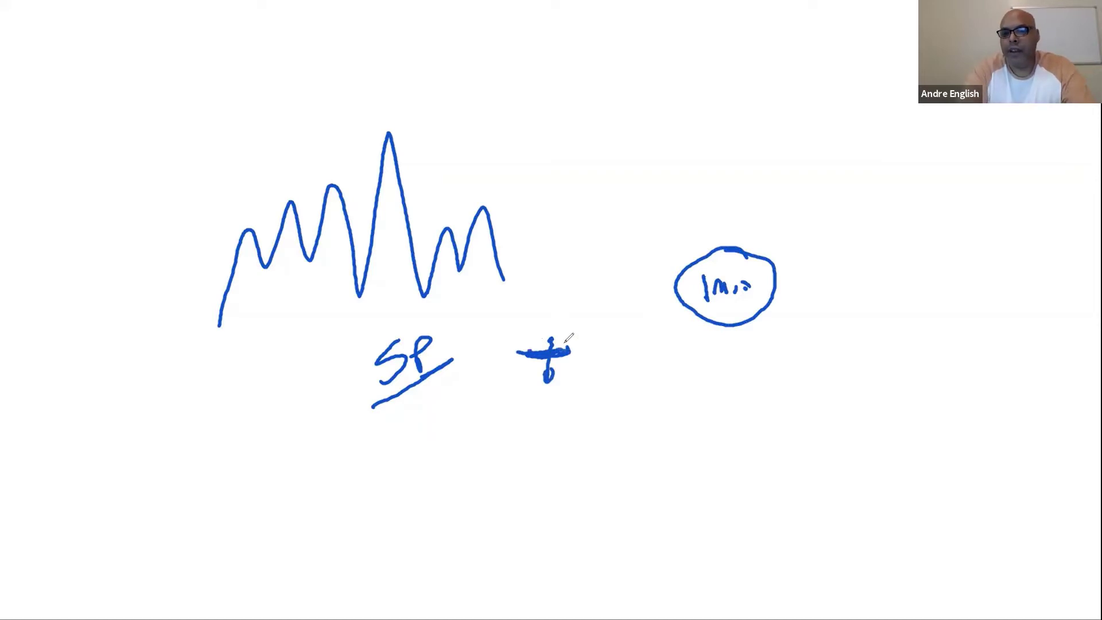
{"action": "left_click_drag", "start_coordinate": [643, 342], "coordinate": [703, 375]}
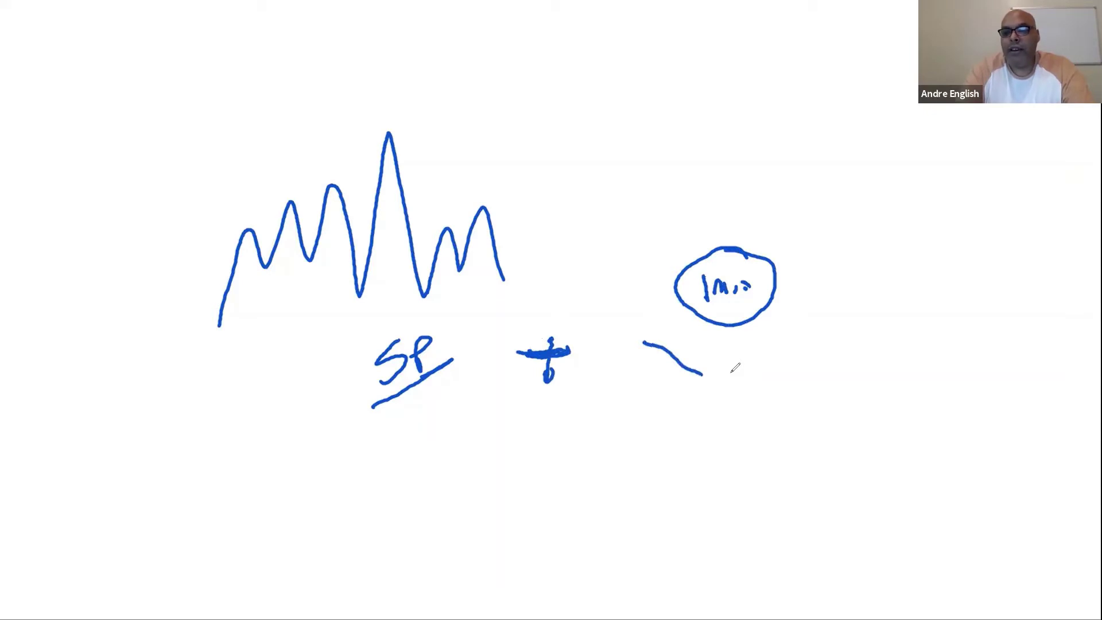
{"action": "mouse_move", "coordinate": [798, 204]}
{"action": "left_mouse_down"}
{"action": "mouse_move", "coordinate": [677, 365]}
{"action": "mouse_move", "coordinate": [722, 221]}
{"action": "left_mouse_up"}
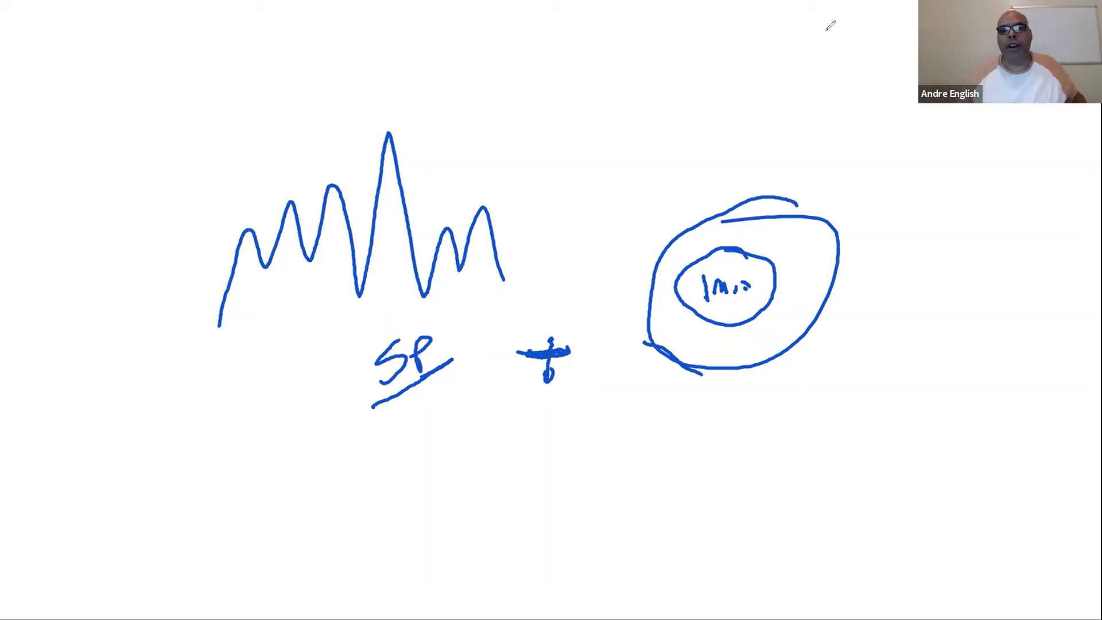
- Leave the whiteboard for the Pocket Option page in the browser and switch to the demo trading account
{"action": "key", "text": "e"}
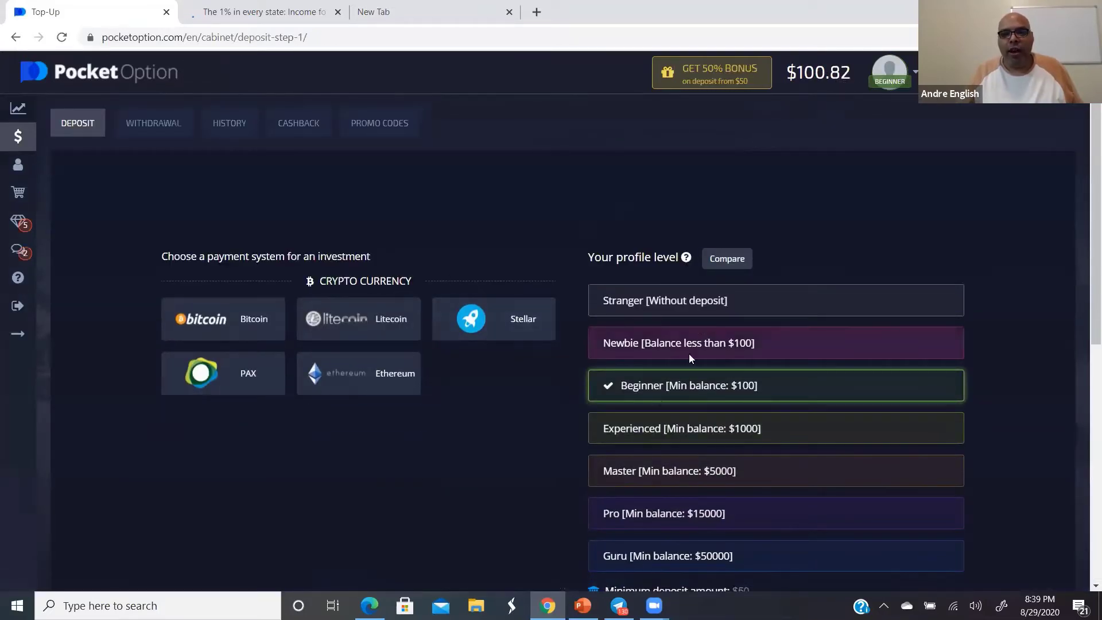
{"action": "left_click", "coordinate": [814, 75]}
{"action": "left_click", "coordinate": [731, 192]}
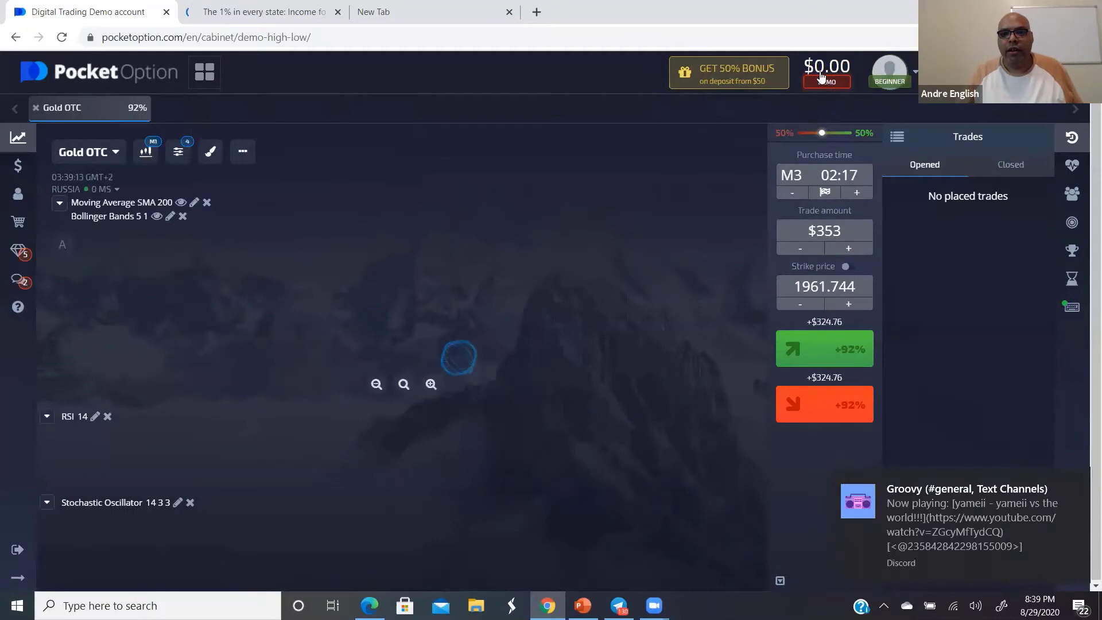
- Top up the demo account with repeated $1000 virtual deposits to a balance of $11000, then close the top-up and balance windows
{"action": "left_click", "coordinate": [819, 68]}
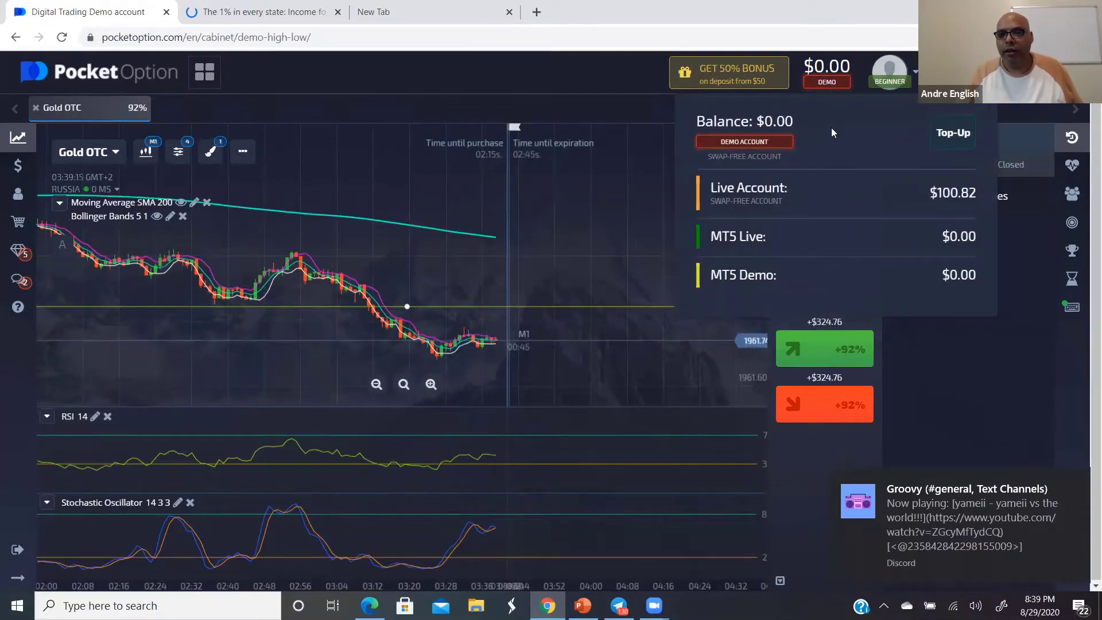
{"action": "left_click_drag", "start_coordinate": [832, 128], "coordinate": [831, 129]}
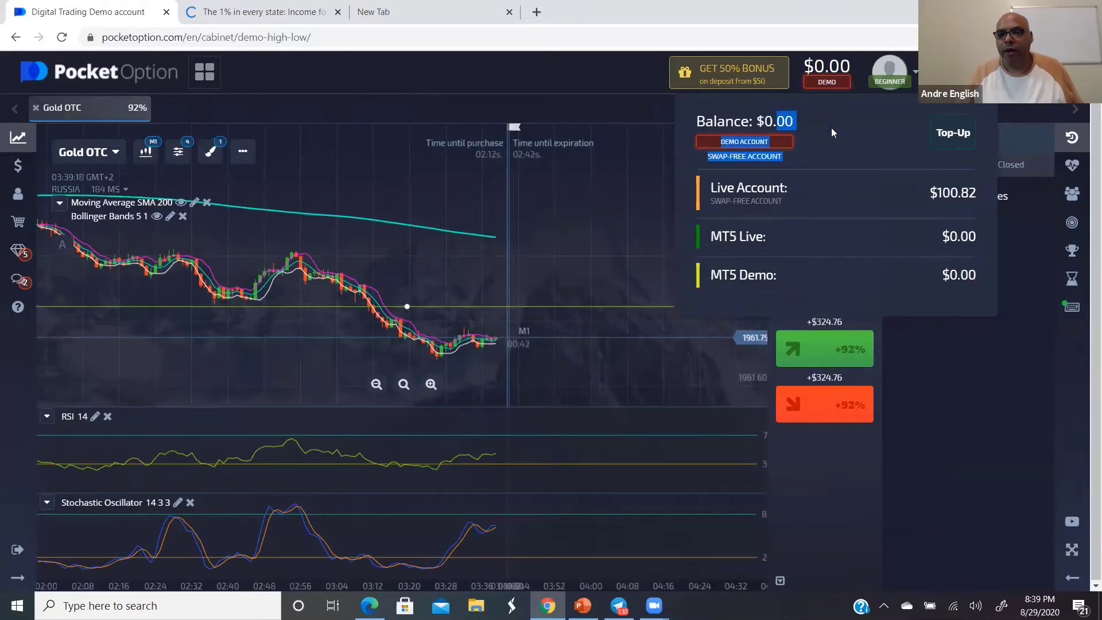
{"action": "left_click", "coordinate": [953, 133]}
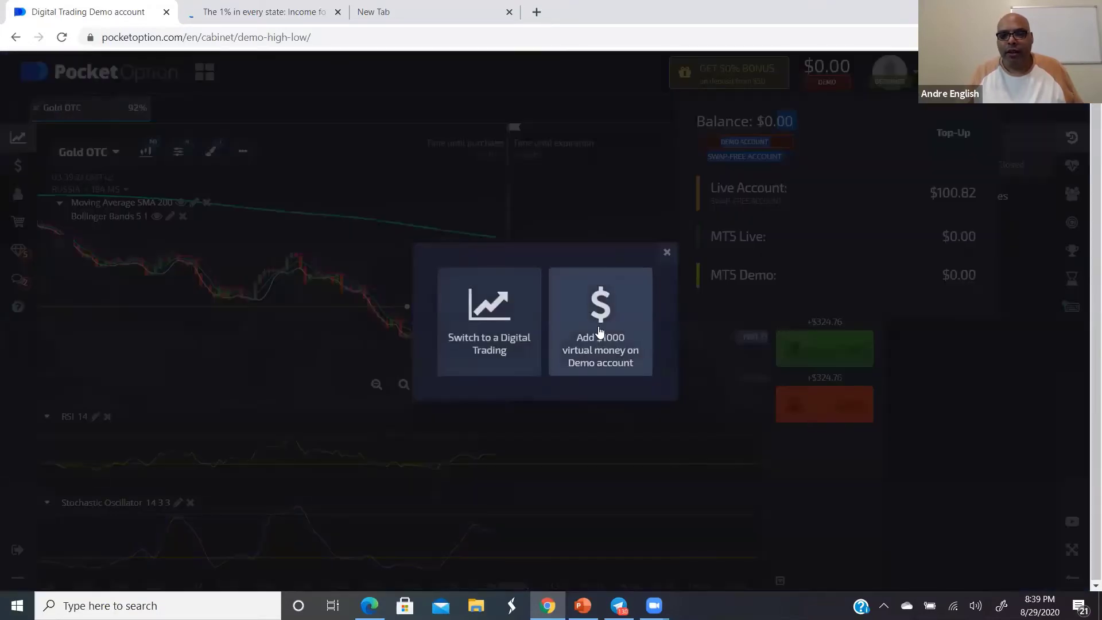
{"action": "left_click", "coordinate": [601, 332]}
{"action": "left_click", "coordinate": [609, 325]}
{"action": "left_click", "coordinate": [609, 325]}
{"action": "left_click", "coordinate": [609, 325]}
{"action": "left_click", "coordinate": [609, 325]}
{"action": "left_click", "coordinate": [608, 325]}
{"action": "left_click", "coordinate": [609, 325]}
{"action": "left_click", "coordinate": [608, 325]}
{"action": "left_click", "coordinate": [609, 325]}
{"action": "left_click", "coordinate": [608, 325]}
{"action": "left_click", "coordinate": [608, 324]}
{"action": "left_click", "coordinate": [609, 325]}
{"action": "left_click", "coordinate": [609, 325]}
{"action": "left_click", "coordinate": [666, 254]}
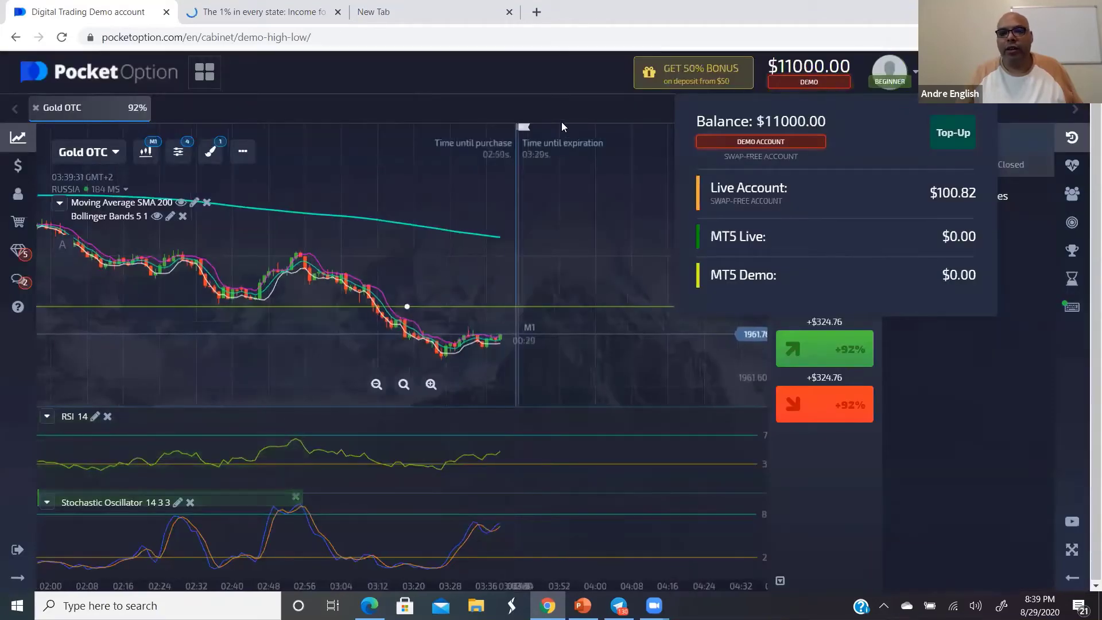
{"action": "left_click", "coordinate": [621, 128]}
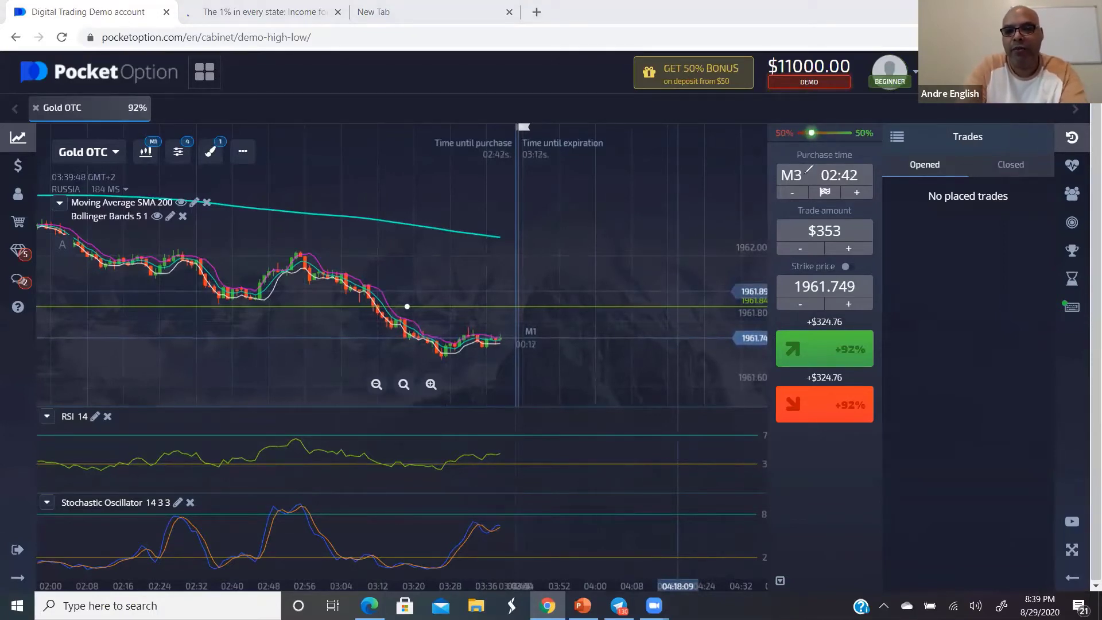
- Circle the purchase time, M3, the trade amount and both trade direction buttons in orange, then clear the annotations
{"action": "mouse_move", "coordinate": [776, 166]}
{"action": "left_mouse_down"}
{"action": "mouse_move", "coordinate": [854, 170]}
{"action": "mouse_move", "coordinate": [773, 185]}
{"action": "mouse_move", "coordinate": [782, 160]}
{"action": "left_mouse_up"}
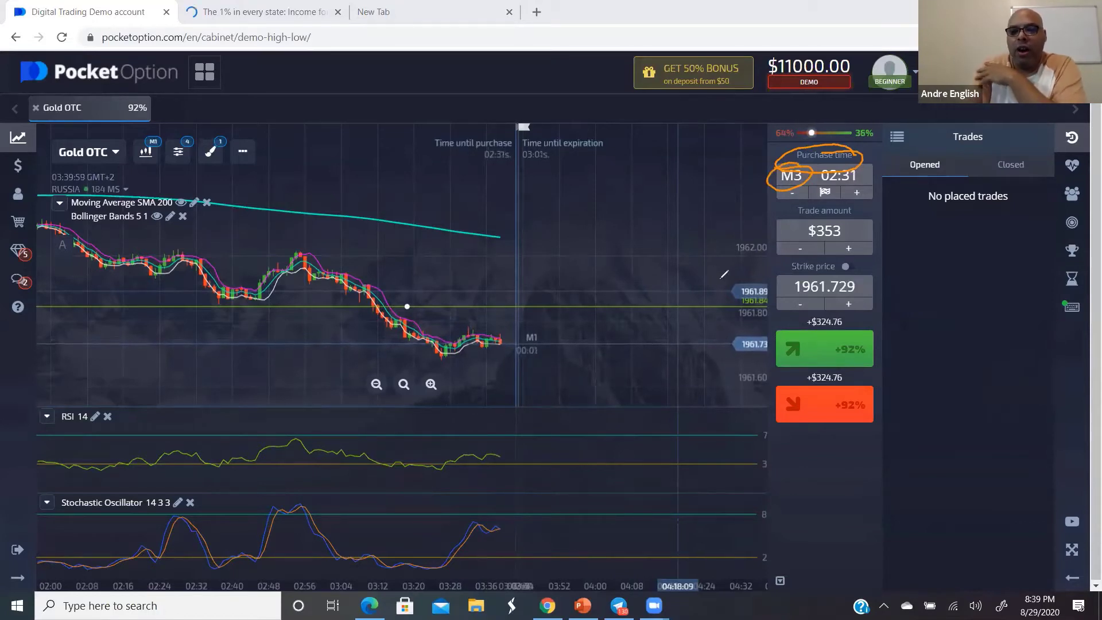
{"action": "left_click_drag", "start_coordinate": [855, 219], "coordinate": [853, 229]}
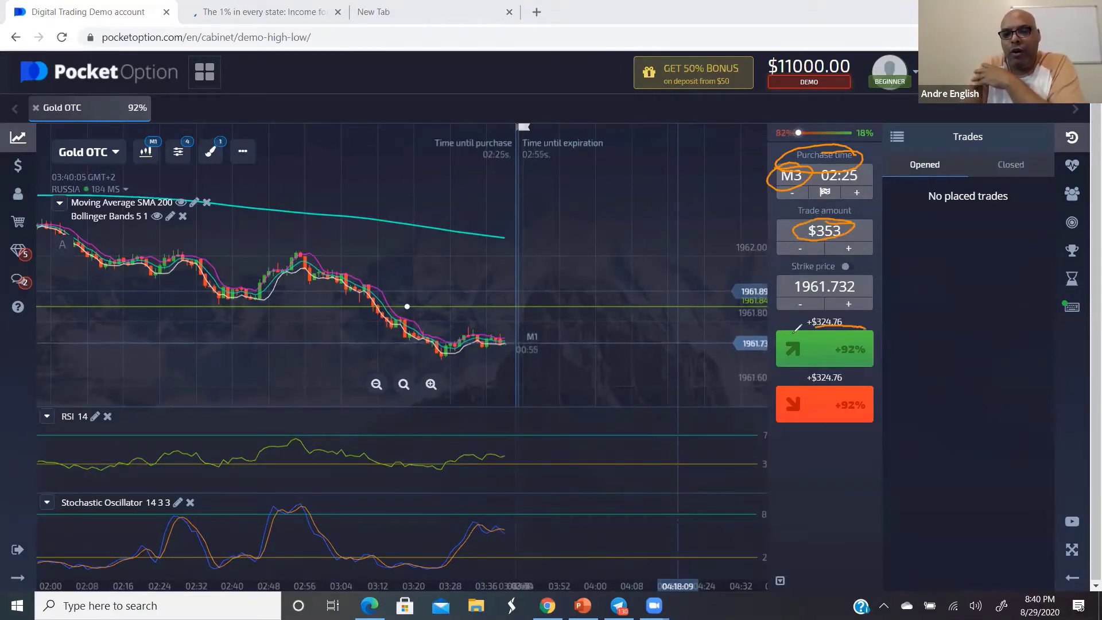
{"action": "mouse_move", "coordinate": [782, 335]}
{"action": "left_mouse_down"}
{"action": "mouse_move", "coordinate": [810, 365]}
{"action": "mouse_move", "coordinate": [793, 436]}
{"action": "mouse_move", "coordinate": [846, 373]}
{"action": "left_mouse_up"}
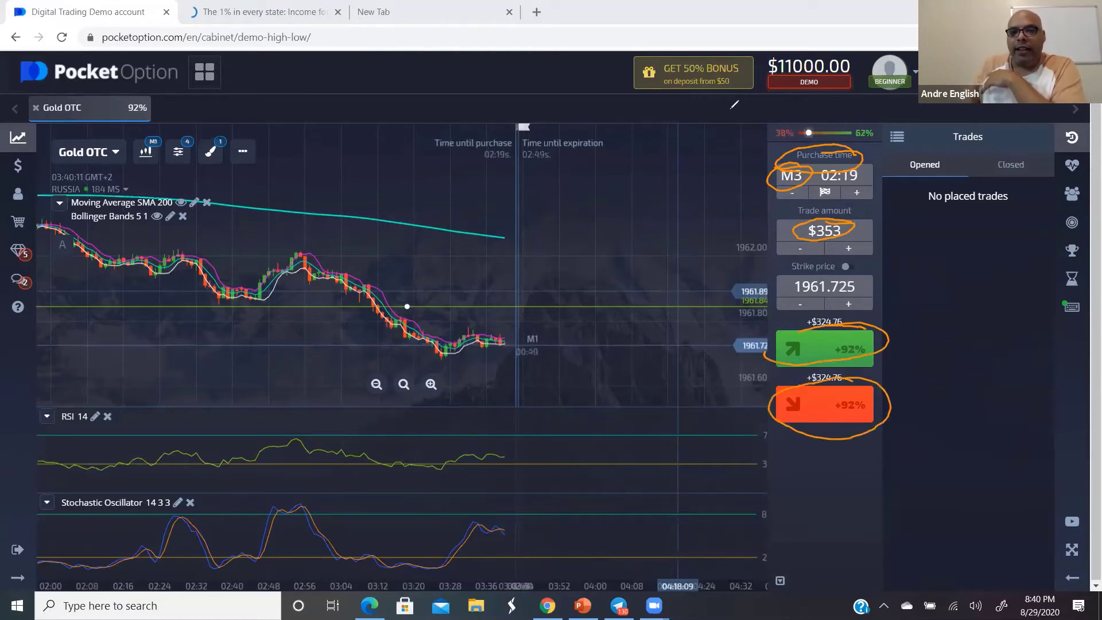
{"action": "key", "text": "e"}
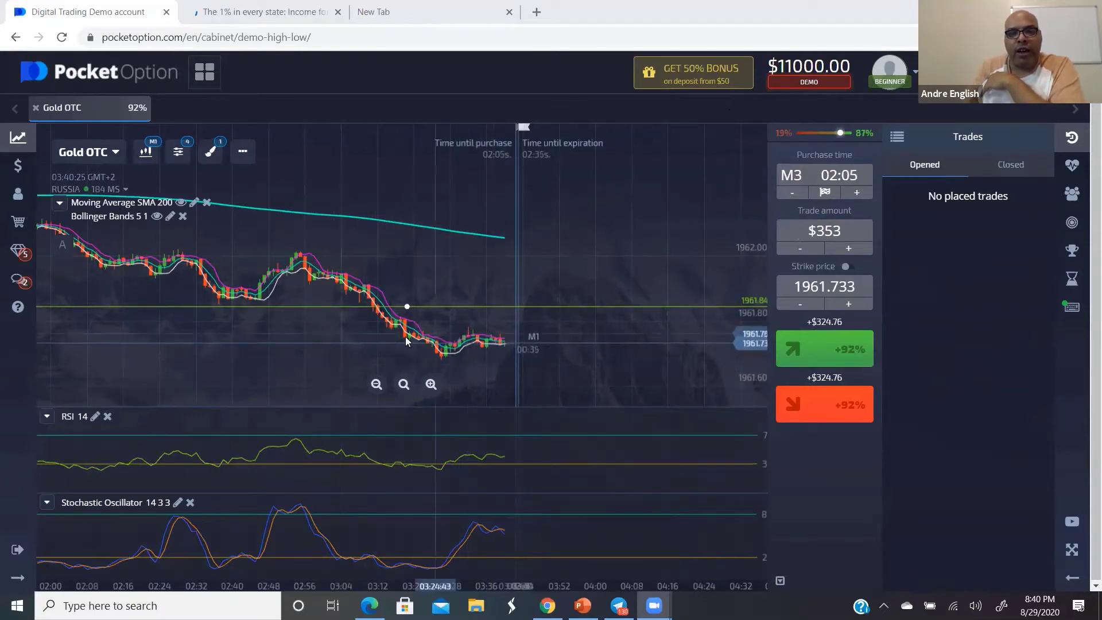
- Delete the horizontal line from the Gold OTC chart and place a $353 lower trade with the M3 purchase time
{"action": "left_click", "coordinate": [443, 307]}
{"action": "key", "text": "Delete"}
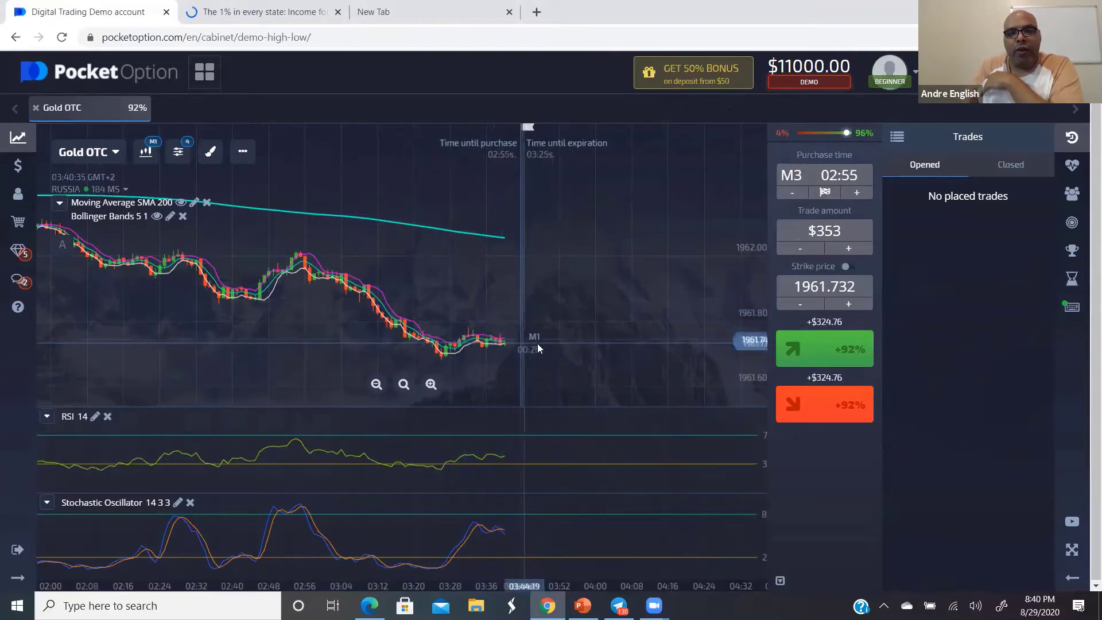
{"action": "scroll", "coordinate": [504, 321], "scroll_direction": "up", "scroll_amount": 4}
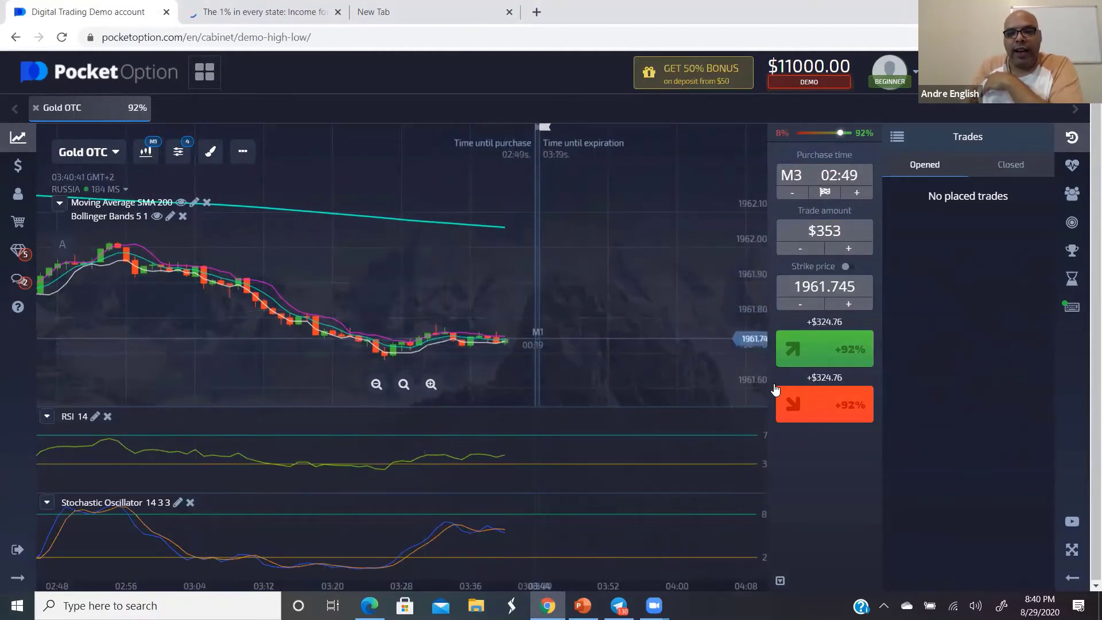
{"action": "left_click", "coordinate": [825, 412]}
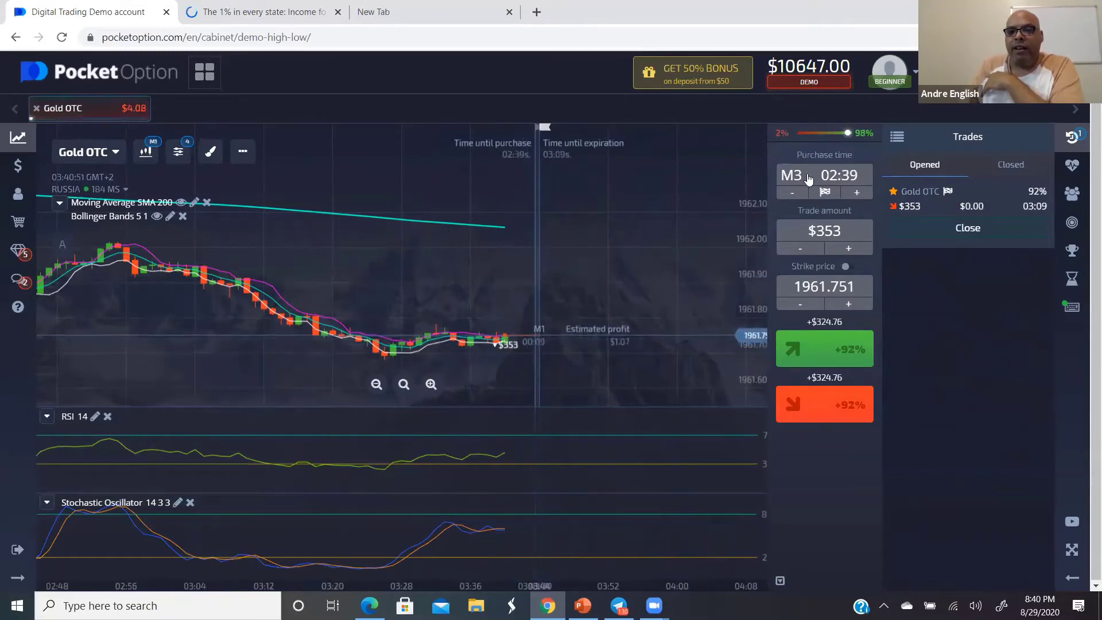
- Set the purchase time to M1 and place another $353 lower trade on Gold OTC
{"action": "left_click", "coordinate": [790, 192]}
{"action": "left_click", "coordinate": [789, 193]}
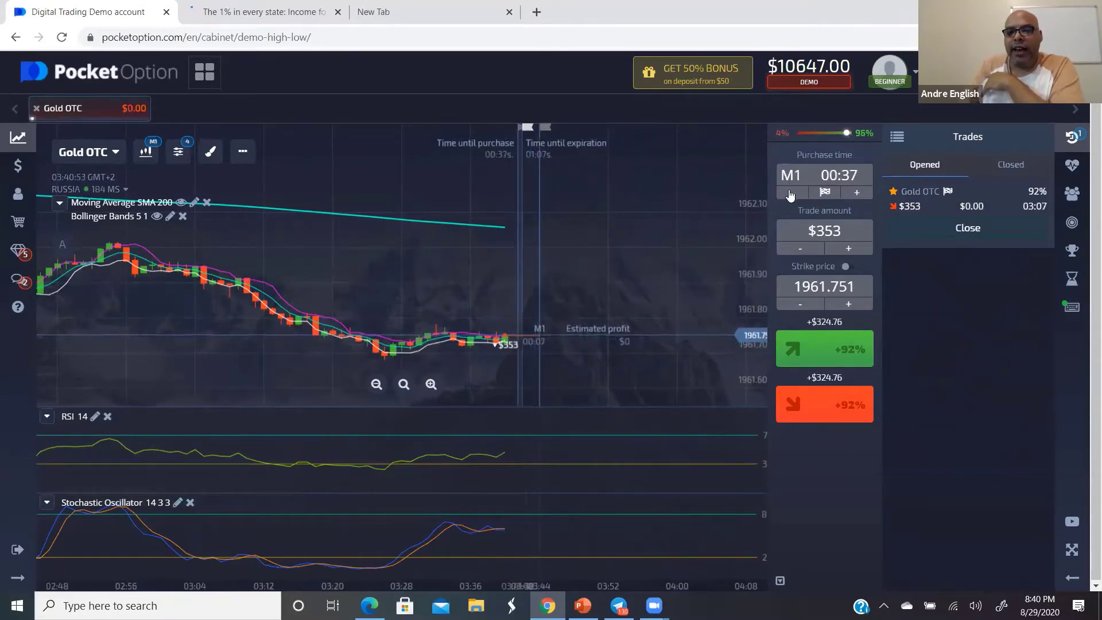
{"action": "left_click", "coordinate": [829, 406]}
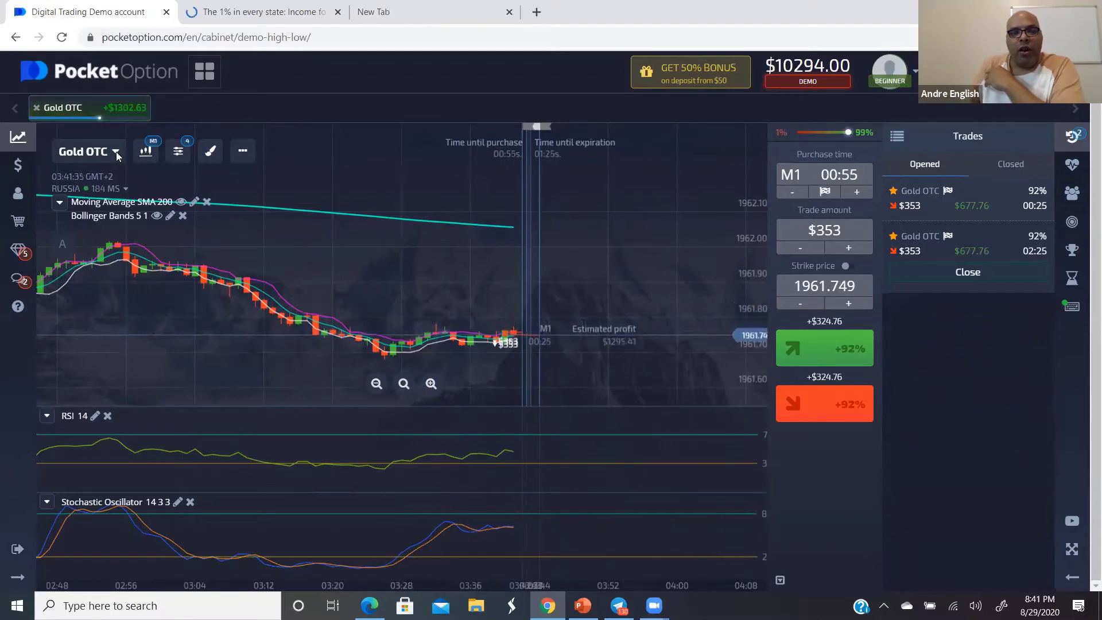
- Look through the available currency pairs and stocks, and switch the chart to Apple OTC
{"action": "left_click", "coordinate": [116, 153]}
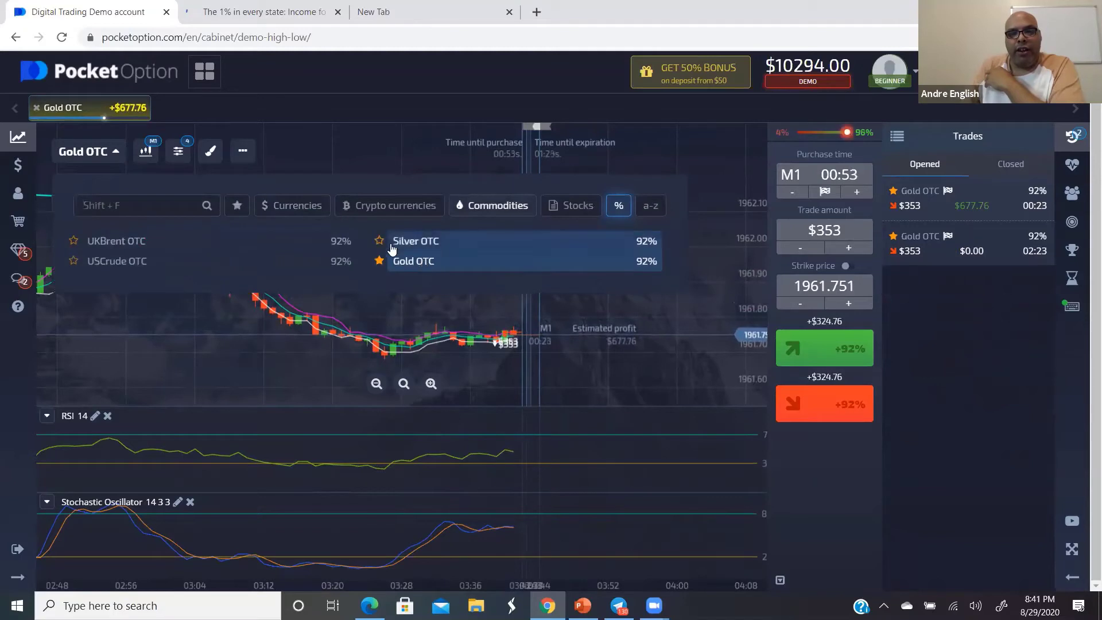
{"action": "left_click", "coordinate": [298, 210]}
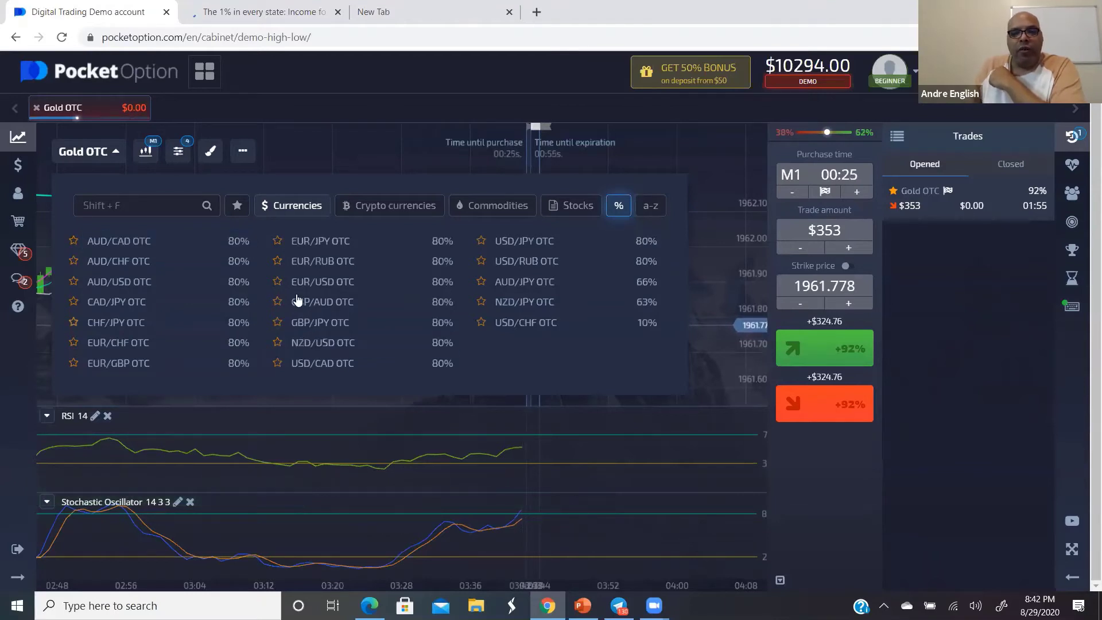
{"action": "left_click", "coordinate": [577, 211]}
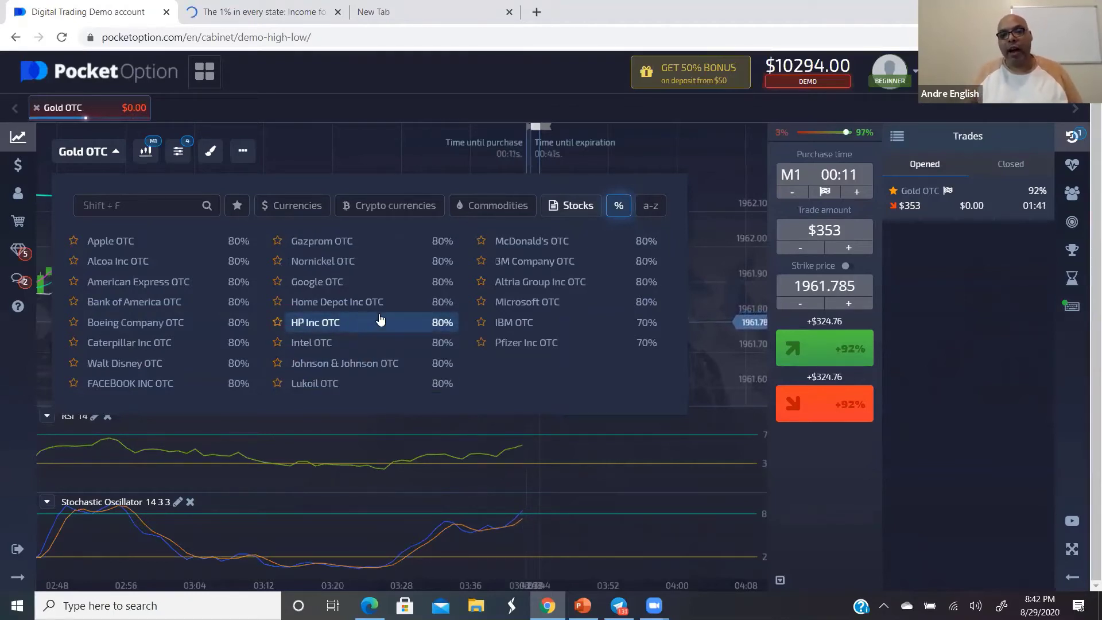
{"action": "left_click", "coordinate": [165, 241]}
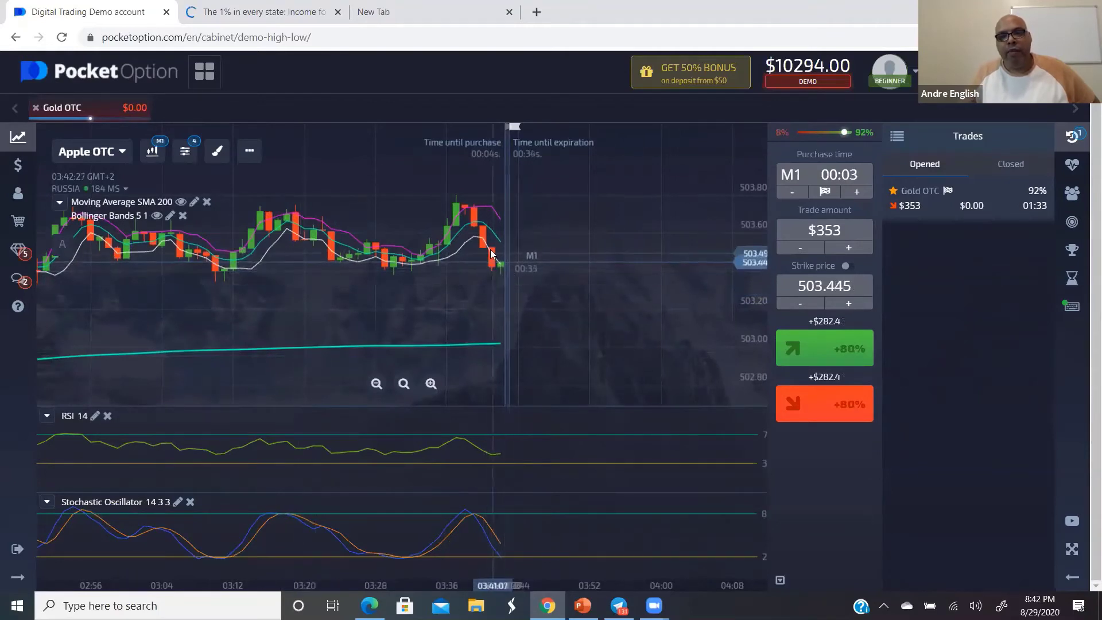
- Place a $353 higher trade on Apple OTC with the M1 purchase time and examine its price chart
{"action": "left_click", "coordinate": [816, 363]}
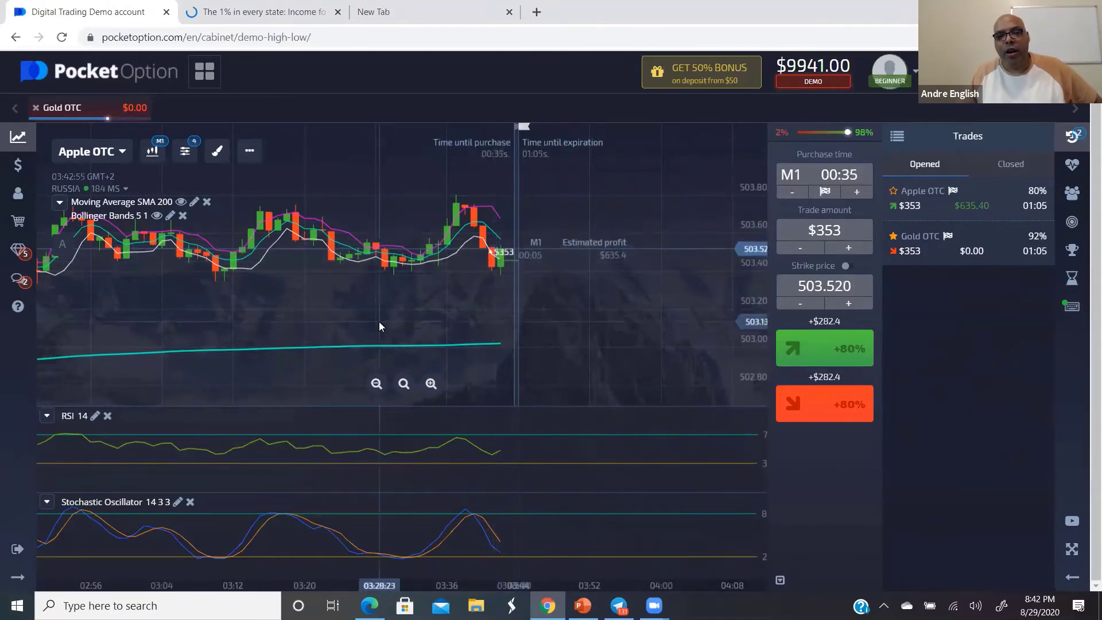
{"action": "scroll", "coordinate": [377, 320], "scroll_direction": "down", "scroll_amount": 2}
{"action": "scroll", "coordinate": [377, 326], "scroll_direction": "down", "scroll_amount": 1}
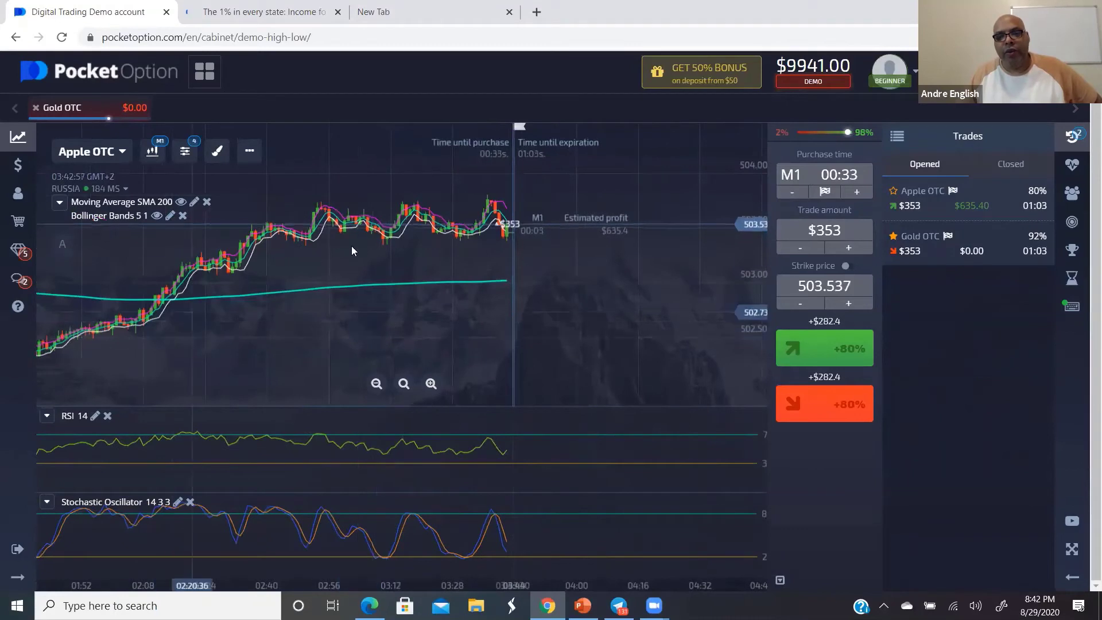
{"action": "scroll", "coordinate": [451, 277], "scroll_direction": "up", "scroll_amount": 2}
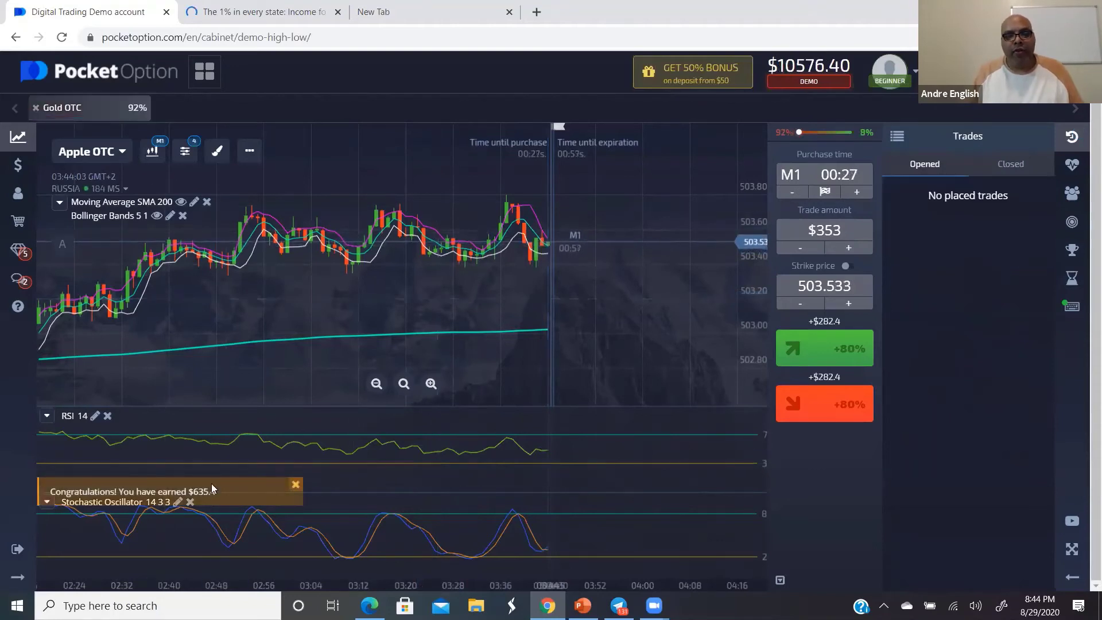
- Review the stock payout percentages and the closed demo trades, then return to the opened trades and the Apple OTC chart
{"action": "left_click", "coordinate": [122, 152]}
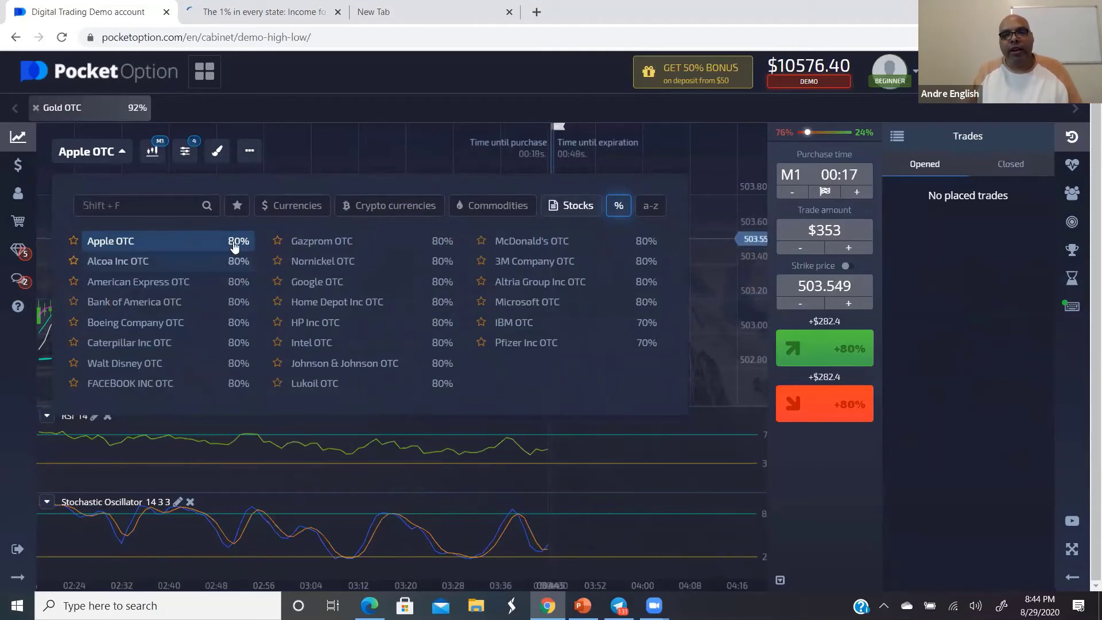
{"action": "left_click", "coordinate": [343, 153]}
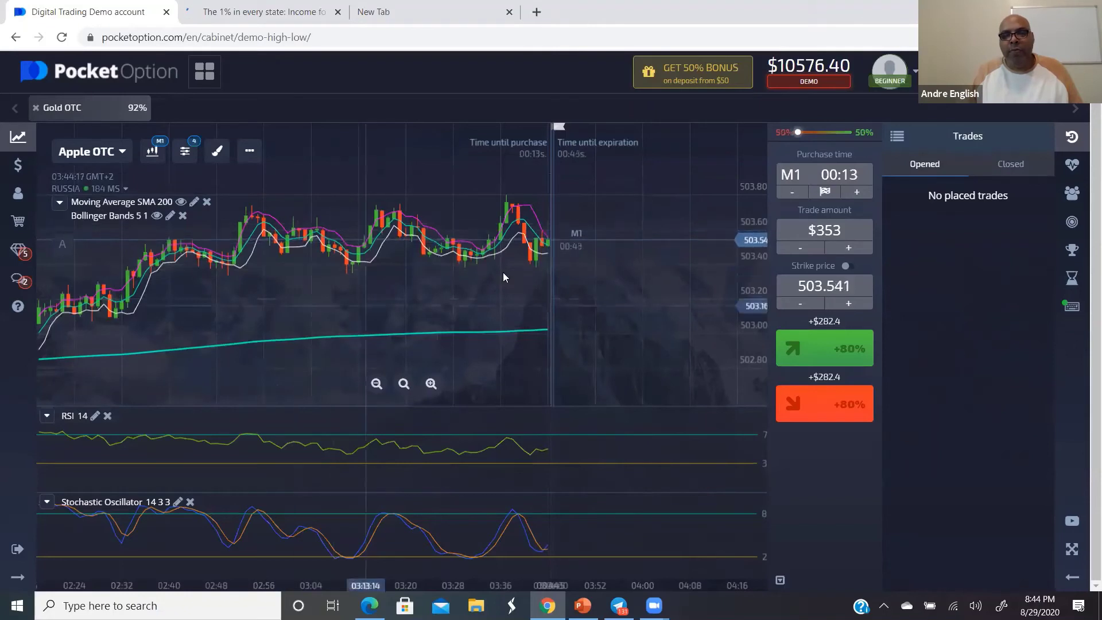
{"action": "left_click", "coordinate": [1014, 166]}
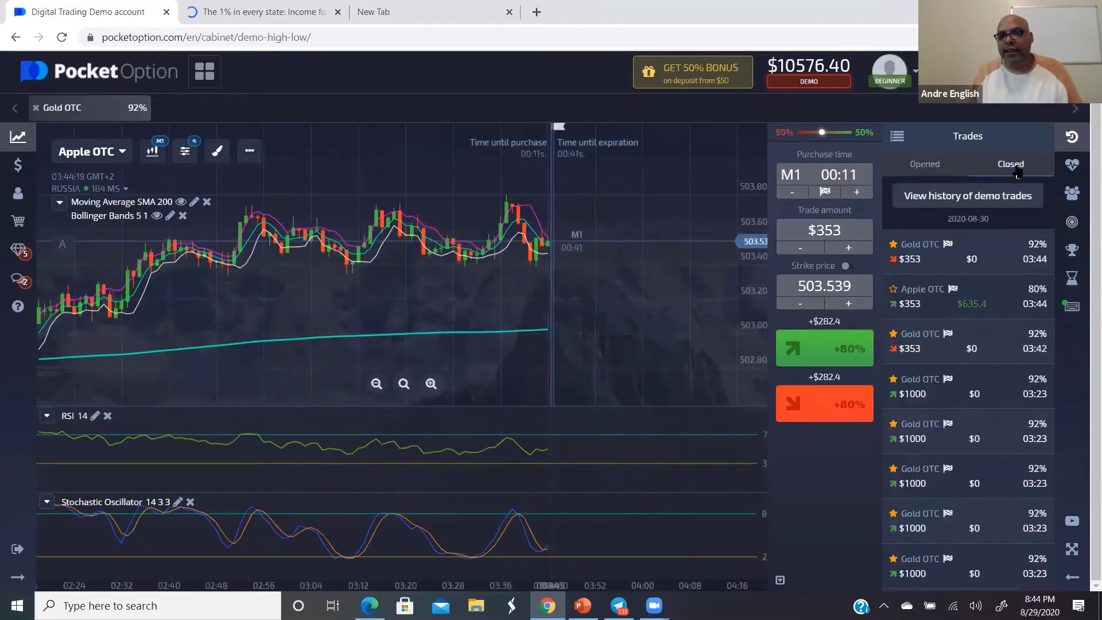
{"action": "left_click", "coordinate": [939, 172]}
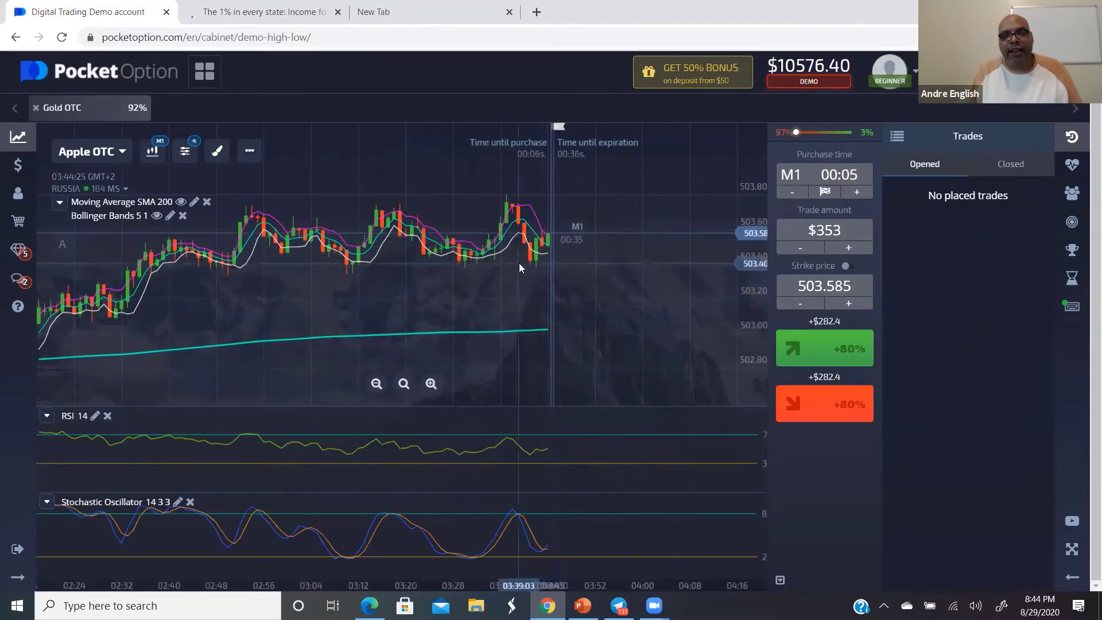
{"action": "scroll", "coordinate": [518, 267], "scroll_direction": "down", "scroll_amount": 1}
{"action": "scroll", "coordinate": [518, 268], "scroll_direction": "up", "scroll_amount": 1}
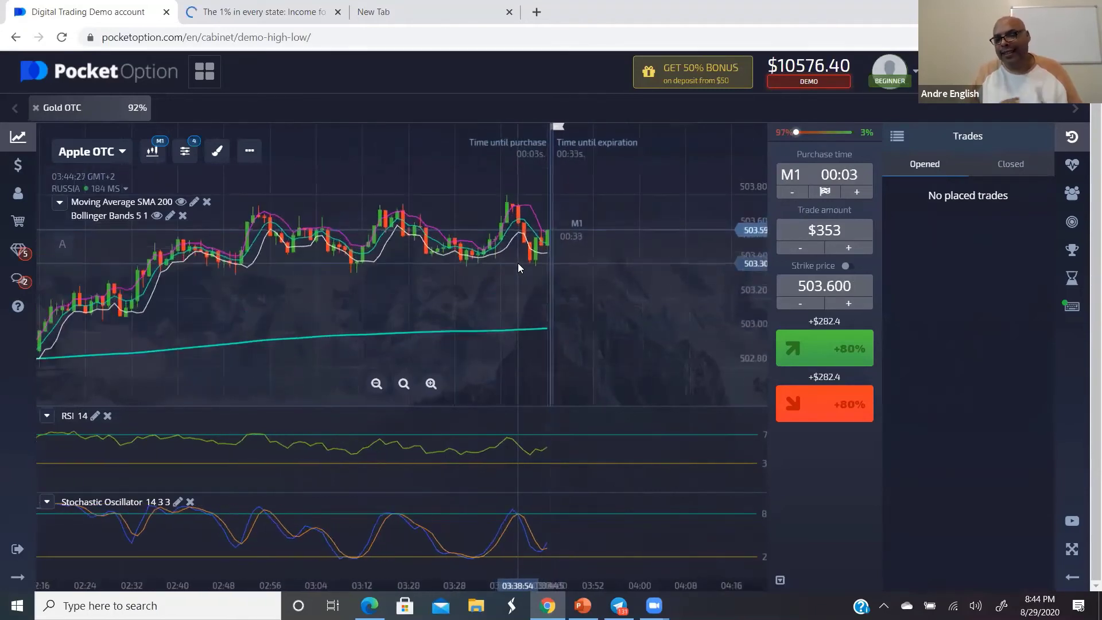